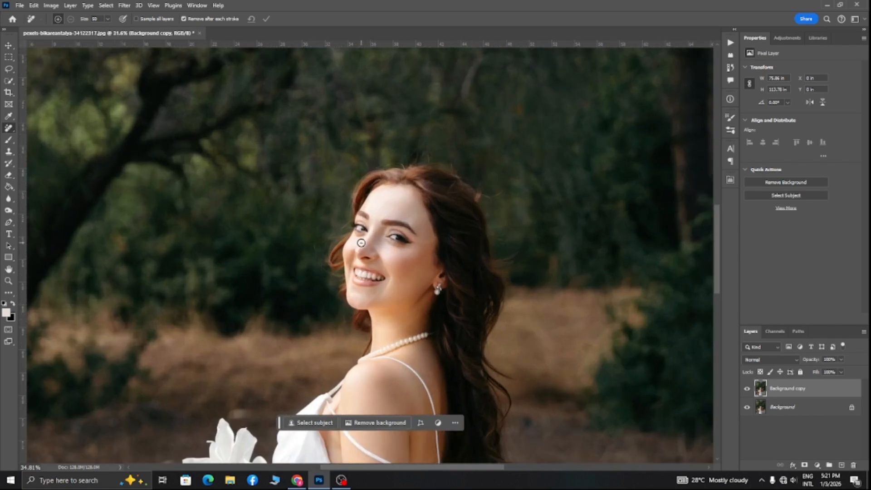
Step: Open the Background copy layer in the Camera Raw Filter
{"action": "scroll", "coordinate": [360, 333], "scroll_direction": "down", "scroll_amount": 3}
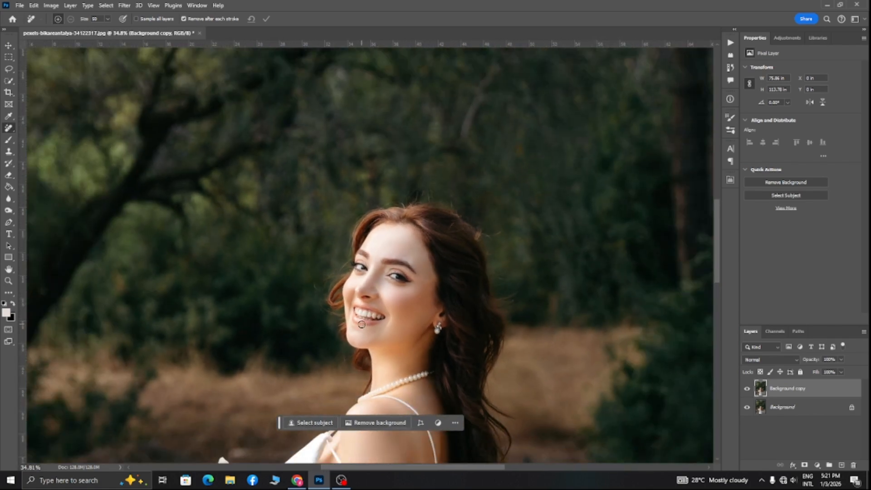
{"action": "scroll", "coordinate": [347, 359], "scroll_direction": "down", "scroll_amount": 3}
{"action": "scroll", "coordinate": [344, 367], "scroll_direction": "down", "scroll_amount": 3}
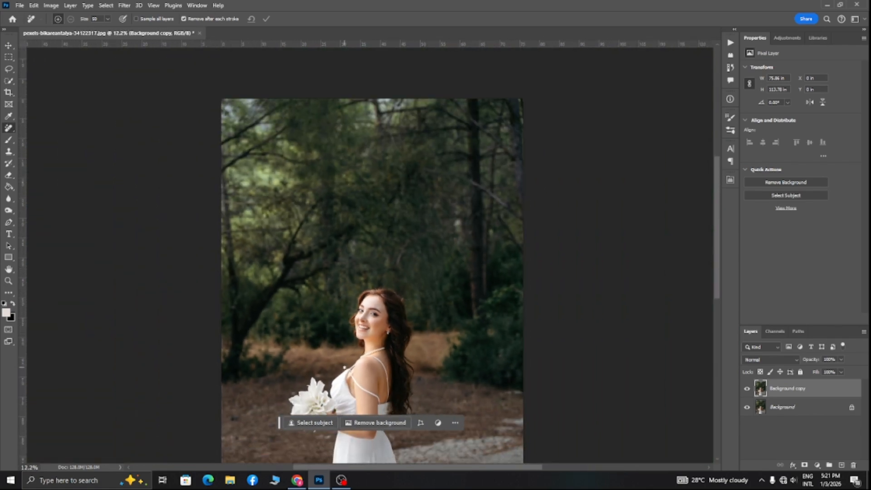
{"action": "scroll", "coordinate": [345, 368], "scroll_direction": "up", "scroll_amount": 2}
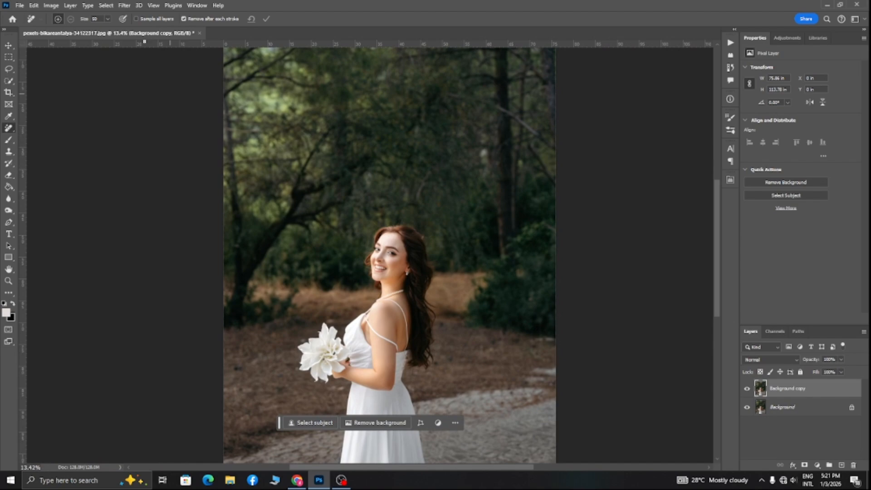
{"action": "left_click", "coordinate": [124, 5]}
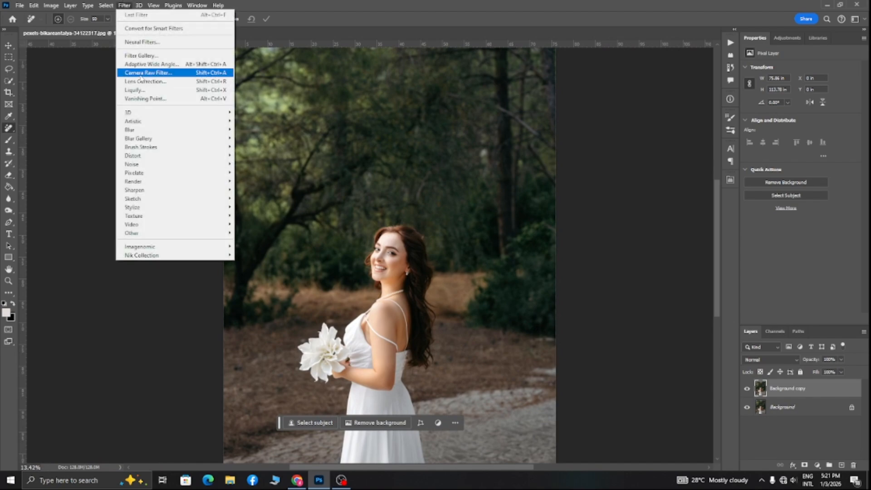
{"action": "left_click", "coordinate": [140, 75]}
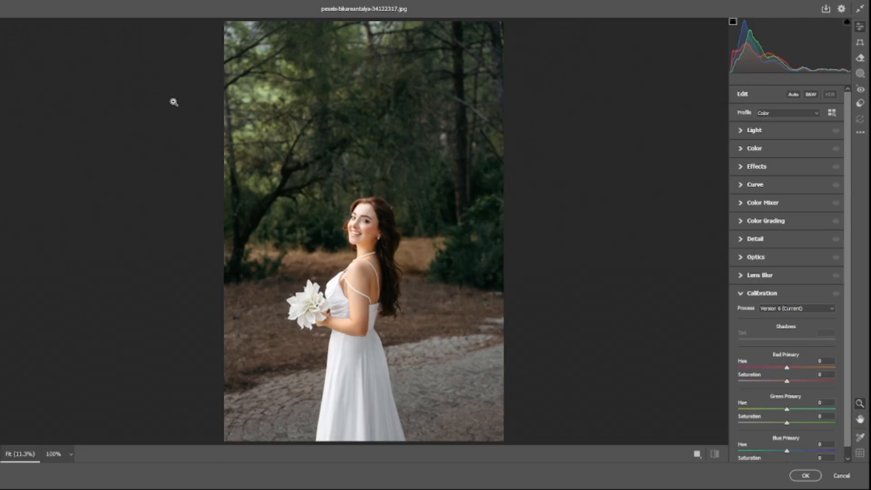
Step: Set the photo's exposure to +0.10, contrast to +4, highlights to -47, shadows to -18 and blacks to +2
{"action": "left_click", "coordinate": [760, 131]}
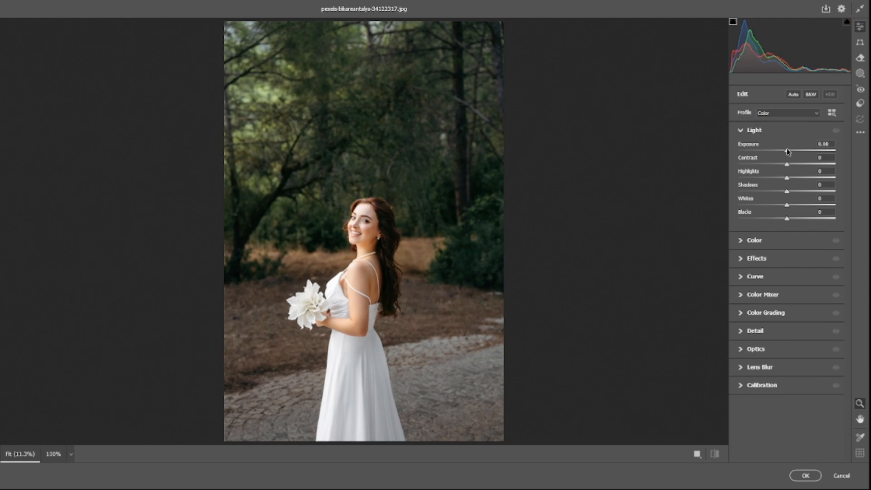
{"action": "left_click_drag", "start_coordinate": [788, 151], "coordinate": [789, 151]}
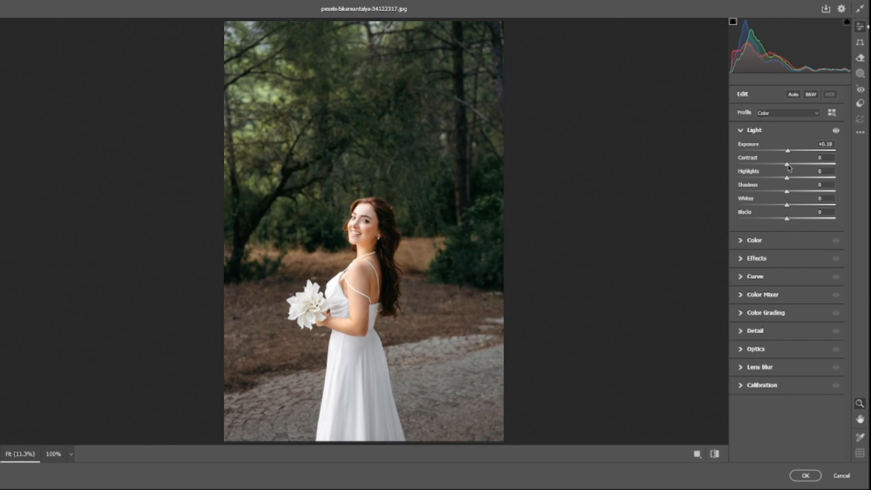
{"action": "left_click_drag", "start_coordinate": [787, 165], "coordinate": [789, 164]}
{"action": "left_click_drag", "start_coordinate": [788, 180], "coordinate": [788, 220]}
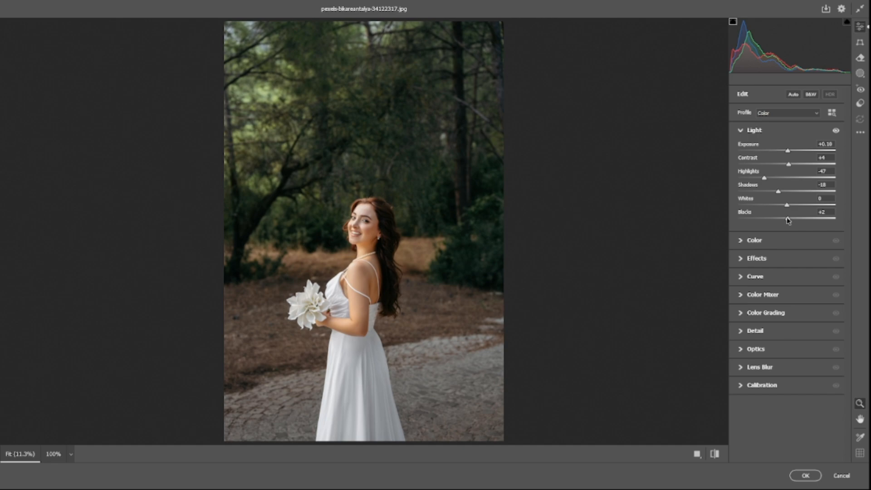
Step: Raise the photo's vibrance slightly and fine-tune its saturation
{"action": "left_click", "coordinate": [755, 240]}
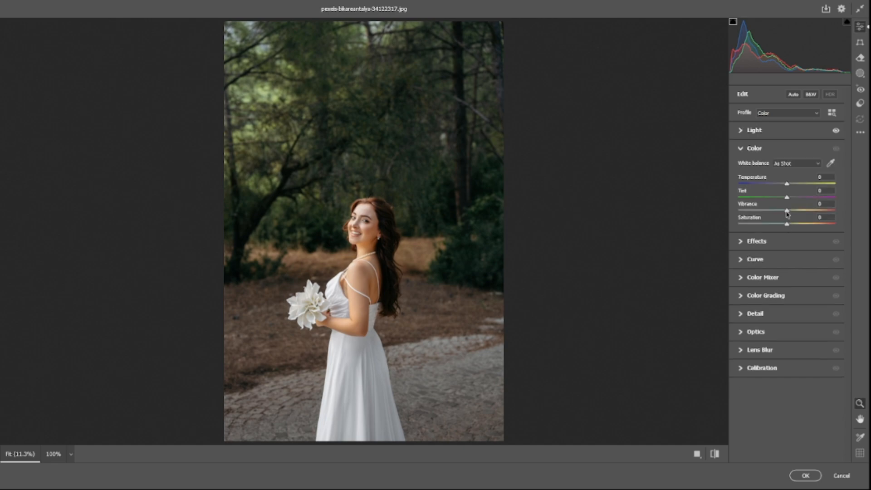
{"action": "left_click_drag", "start_coordinate": [787, 210], "coordinate": [793, 210]}
{"action": "left_click_drag", "start_coordinate": [786, 223], "coordinate": [787, 223]}
Step: Create a linear gradient mask running from above the photo to just below its lower edge, and subtract the subject from it
{"action": "left_click", "coordinate": [861, 74]}
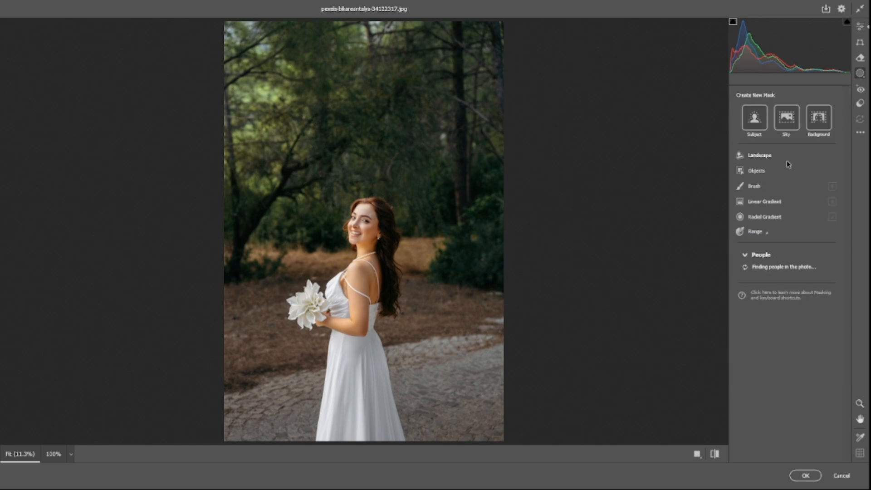
{"action": "left_click", "coordinate": [759, 205]}
{"action": "scroll", "coordinate": [345, 199], "scroll_direction": "down", "scroll_amount": 3}
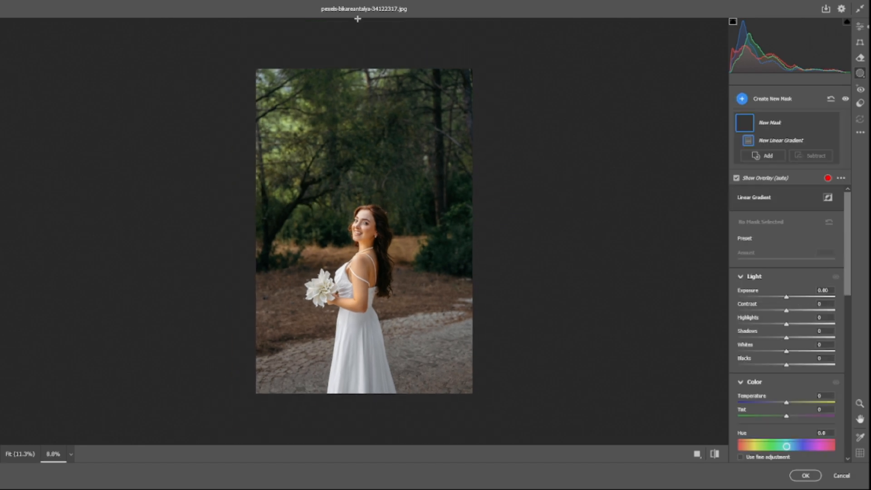
{"action": "left_click_drag", "start_coordinate": [358, 31], "coordinate": [357, 406]}
{"action": "left_click", "coordinate": [815, 155]}
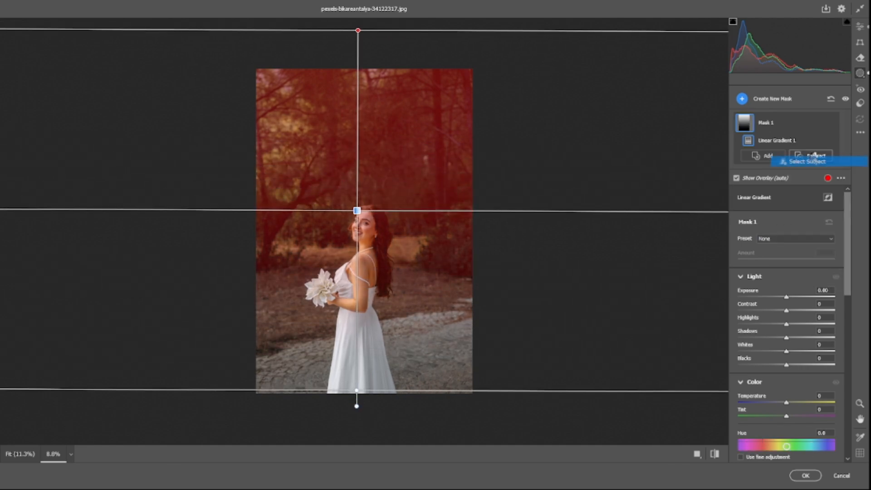
{"action": "left_click", "coordinate": [810, 162]}
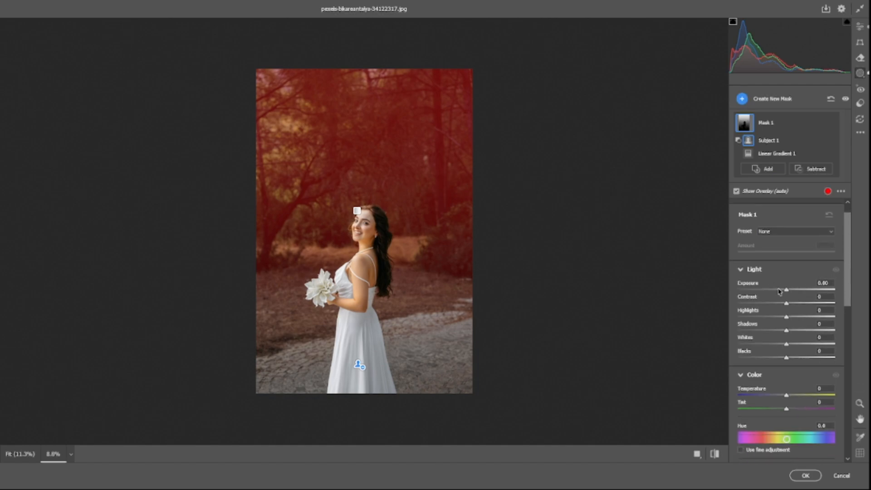
Step: Set the gradient mask's exposure to -0.70, contrast to -100, highlights to -100 and shadows to -35
{"action": "left_click_drag", "start_coordinate": [786, 291], "coordinate": [686, 306]}
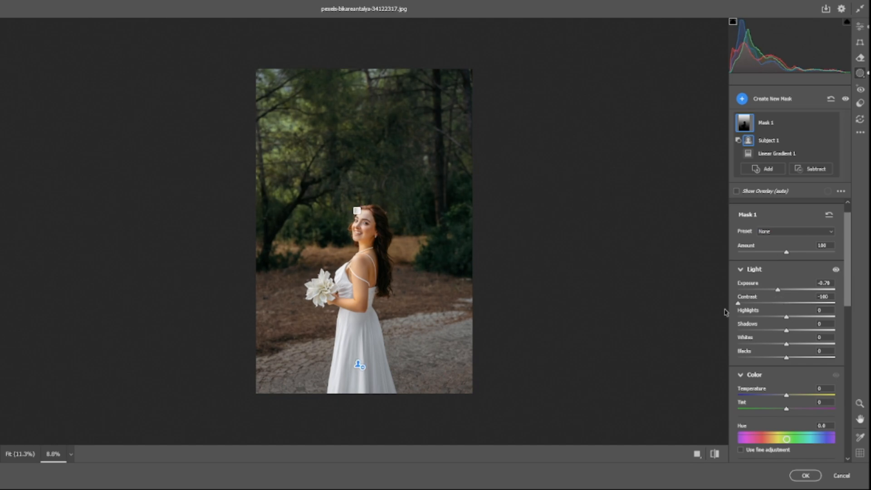
{"action": "left_click_drag", "start_coordinate": [757, 317], "coordinate": [704, 320]}
{"action": "mouse_move", "coordinate": [786, 330]}
{"action": "left_mouse_down"}
{"action": "mouse_move", "coordinate": [800, 332]}
{"action": "mouse_move", "coordinate": [770, 332]}
{"action": "left_mouse_up"}
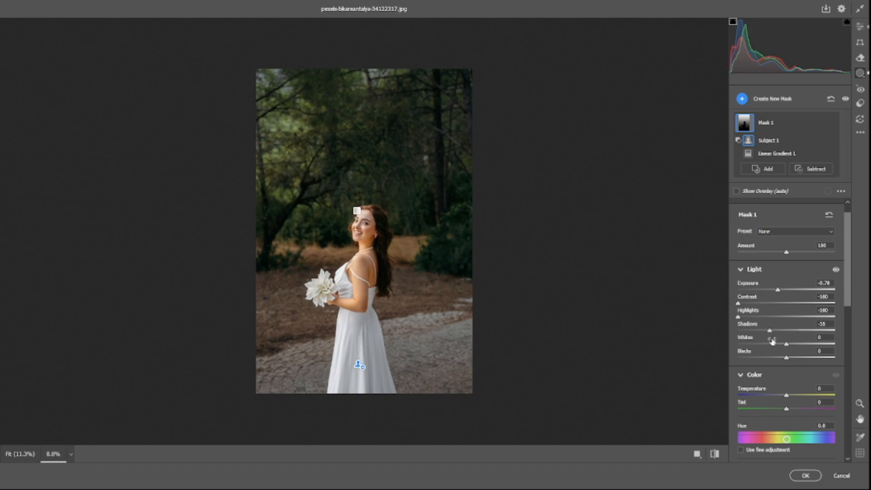
Step: Darken and cool the gradient mask with exposure -1.25, temperature -26 and saturation -78
{"action": "scroll", "coordinate": [782, 385], "scroll_direction": "down", "scroll_amount": 2}
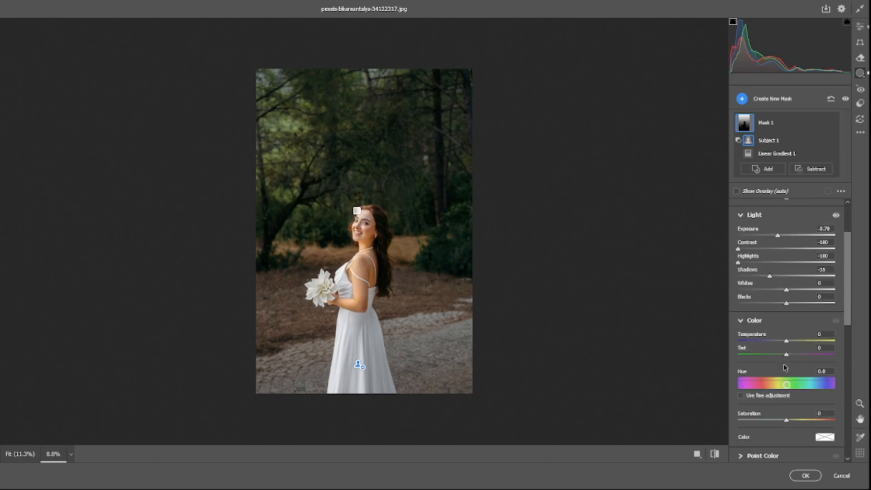
{"action": "left_click_drag", "start_coordinate": [786, 342], "coordinate": [771, 343]}
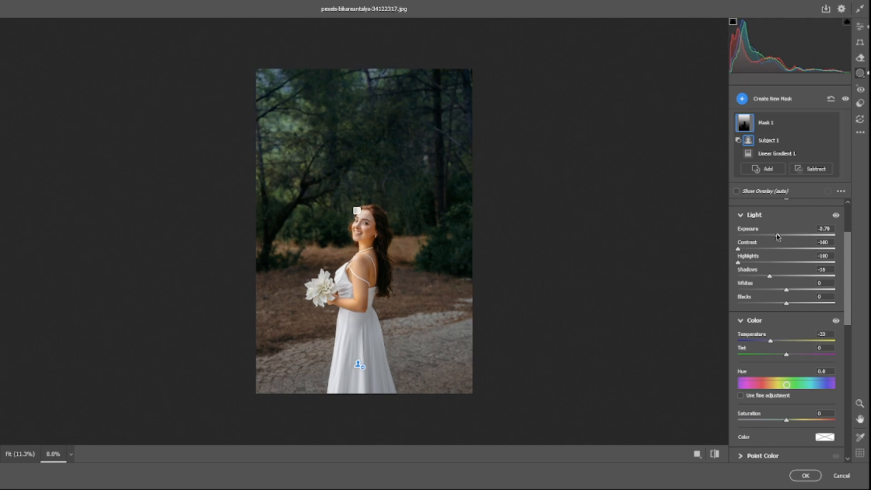
{"action": "mouse_move", "coordinate": [777, 237]}
{"action": "left_mouse_down"}
{"action": "mouse_move", "coordinate": [762, 237]}
{"action": "mouse_move", "coordinate": [772, 238]}
{"action": "left_mouse_up"}
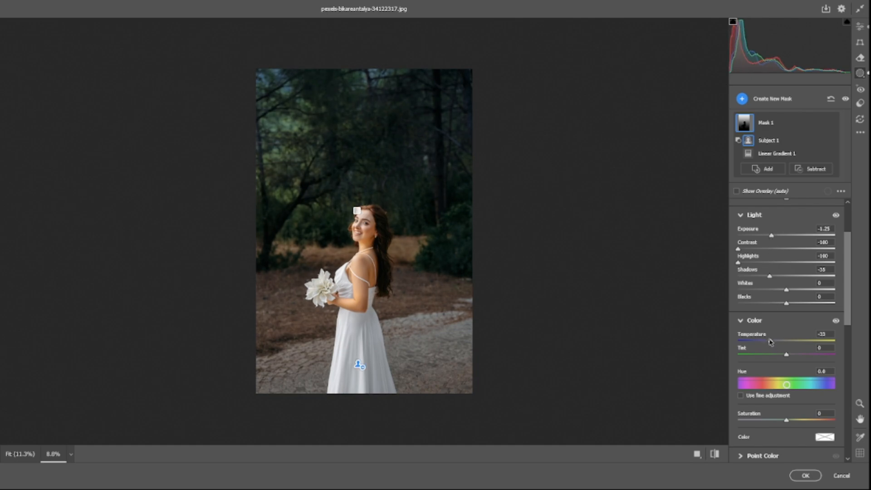
{"action": "left_click_drag", "start_coordinate": [771, 340], "coordinate": [774, 341]}
{"action": "left_click_drag", "start_coordinate": [785, 420], "coordinate": [749, 422]}
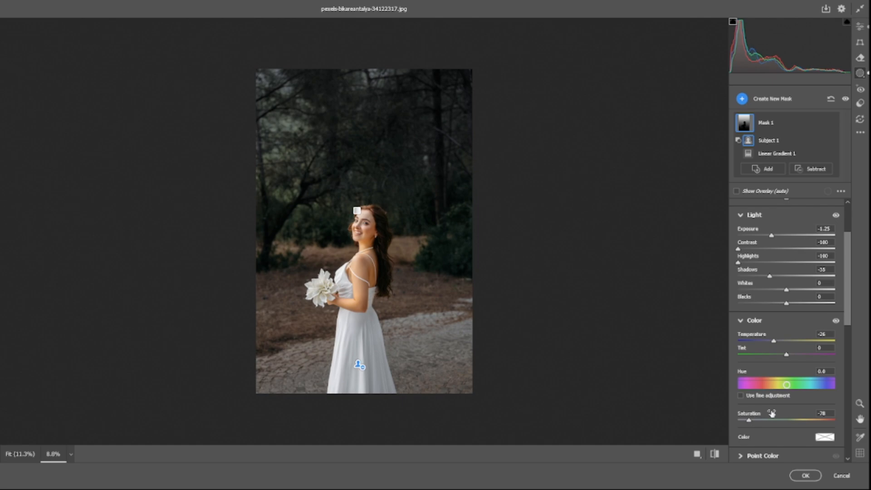
Step: Soften the masked background by setting texture and clarity to -100 and dehaze to -55
{"action": "scroll", "coordinate": [772, 413], "scroll_direction": "down", "scroll_amount": 3}
{"action": "left_click_drag", "start_coordinate": [788, 335], "coordinate": [689, 328]}
{"action": "left_click", "coordinate": [768, 344]}
{"action": "left_click_drag", "start_coordinate": [729, 348], "coordinate": [716, 349]}
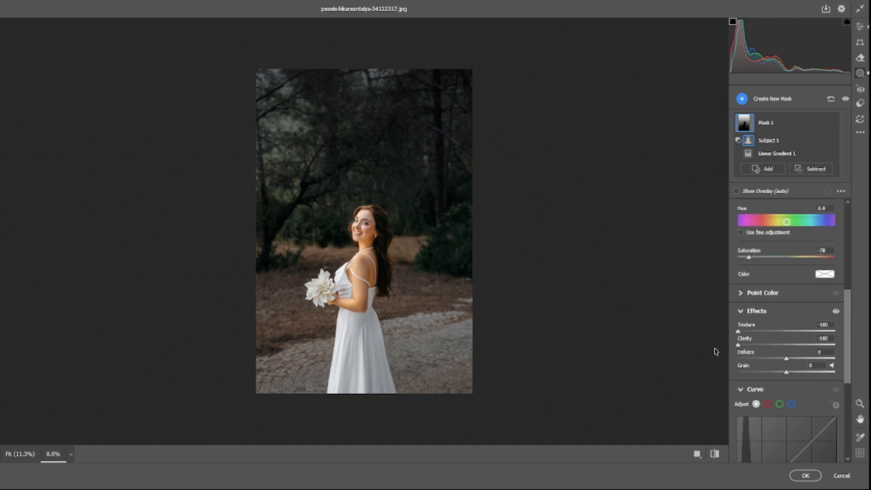
{"action": "left_click_drag", "start_coordinate": [787, 359], "coordinate": [755, 361]}
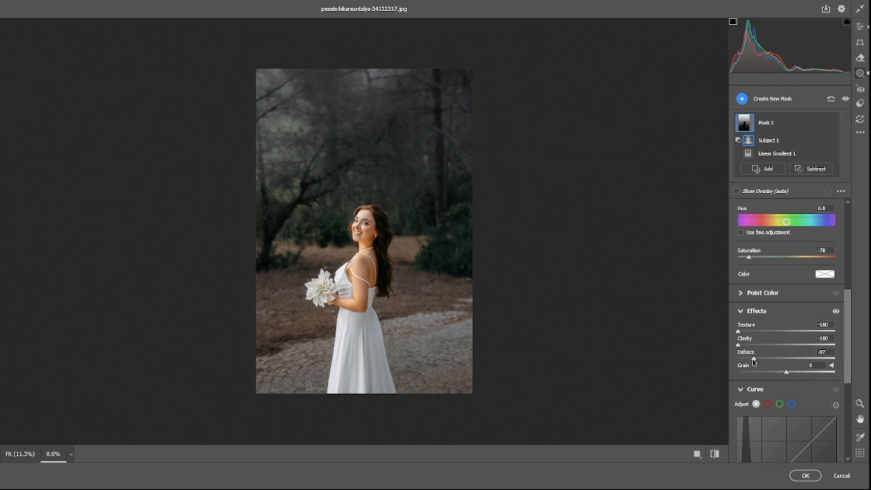
{"action": "left_click_drag", "start_coordinate": [754, 361], "coordinate": [760, 362]}
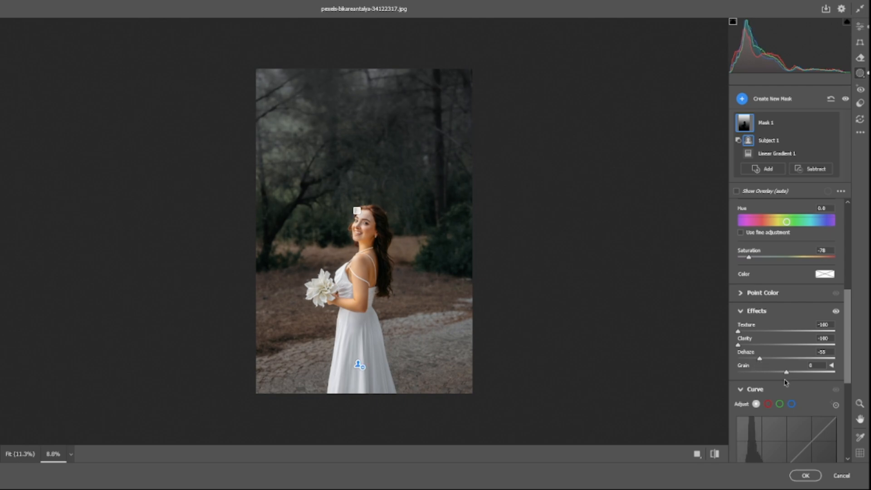
Step: Lift the black point of the gradient mask's tone curve to an output of 25
{"action": "scroll", "coordinate": [786, 383], "scroll_direction": "down", "scroll_amount": 5}
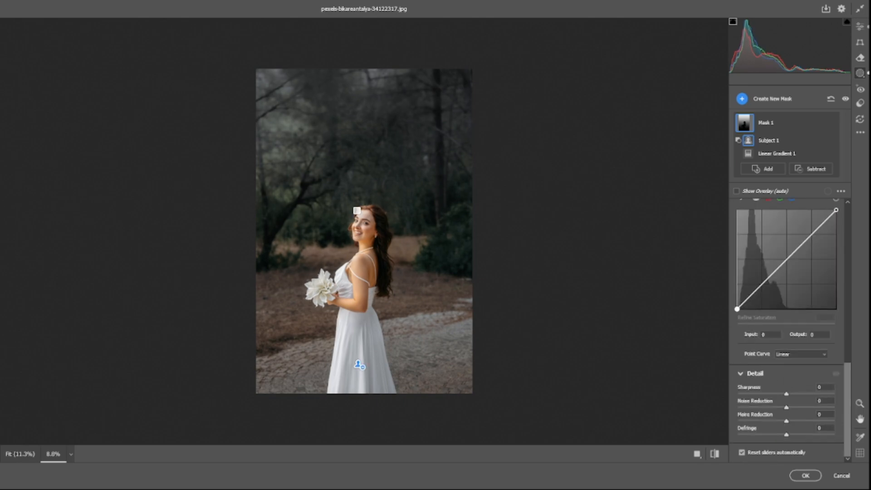
{"action": "left_click_drag", "start_coordinate": [737, 309], "coordinate": [737, 297]}
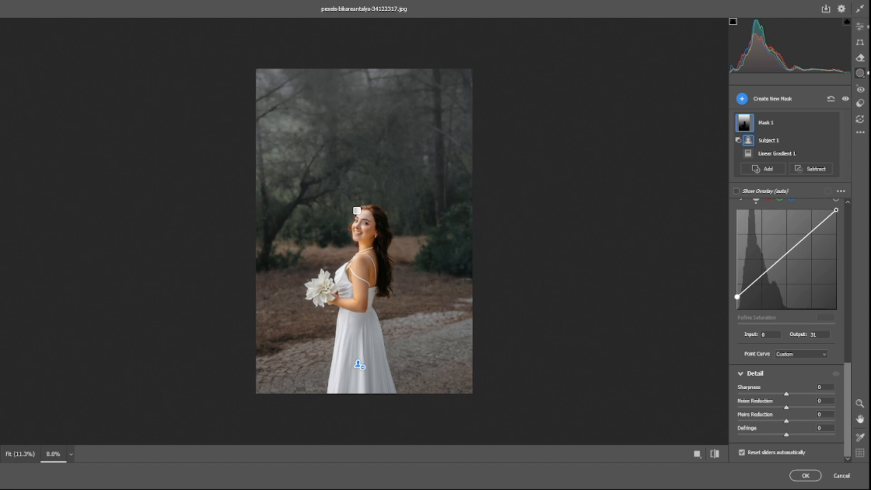
{"action": "left_click_drag", "start_coordinate": [738, 296], "coordinate": [737, 299]}
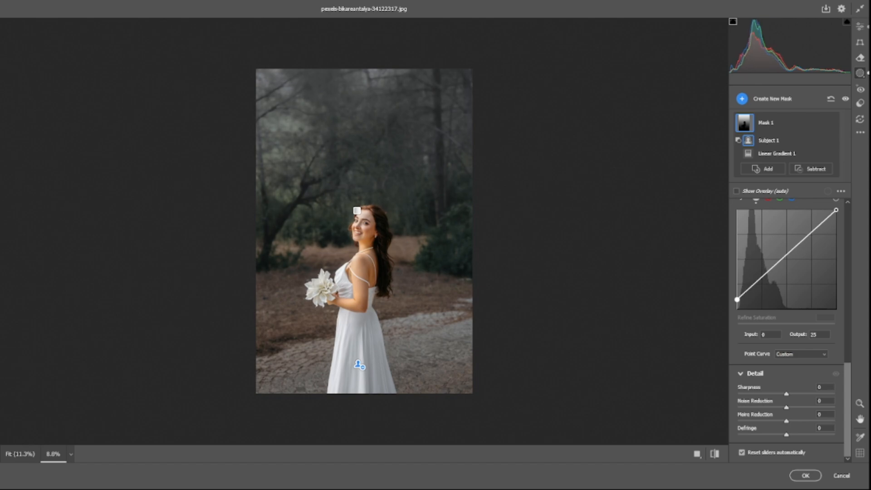
Step: Create a new mask that selects the subject
{"action": "scroll", "coordinate": [806, 341], "scroll_direction": "up", "scroll_amount": 2}
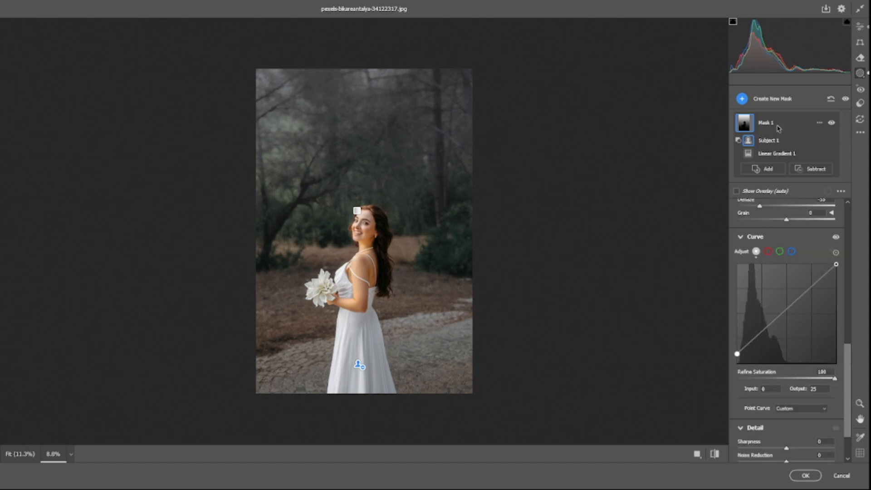
{"action": "left_click", "coordinate": [773, 101]}
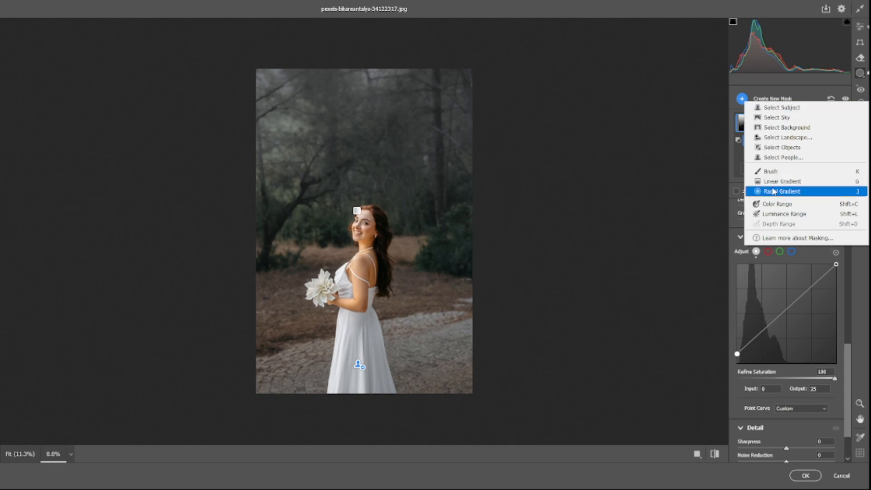
{"action": "left_click", "coordinate": [773, 107]}
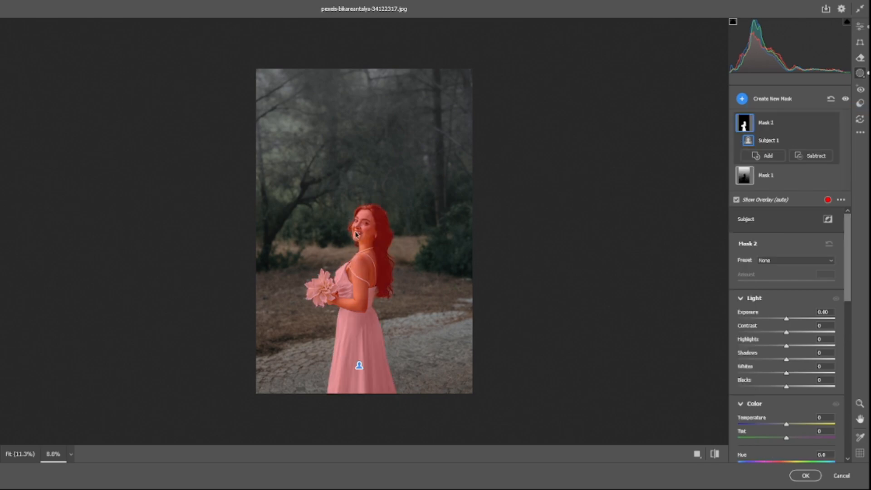
Step: Set the subject mask's exposure to -0.10, contrast to -17, highlights to +8 and shadows to +26
{"action": "scroll", "coordinate": [282, 158], "scroll_direction": "up", "scroll_amount": 4}
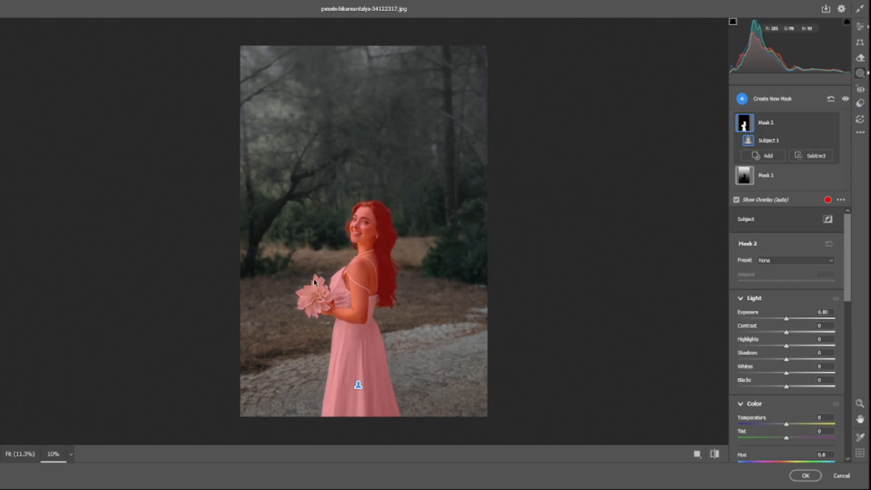
{"action": "scroll", "coordinate": [280, 158], "scroll_direction": "up", "scroll_amount": 5}
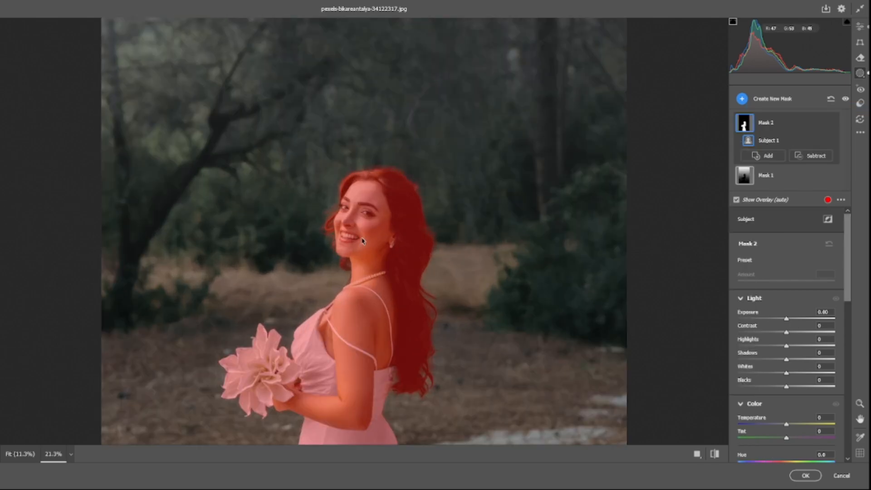
{"action": "scroll", "coordinate": [362, 239], "scroll_direction": "down", "scroll_amount": 3}
{"action": "scroll", "coordinate": [362, 239], "scroll_direction": "up", "scroll_amount": 1}
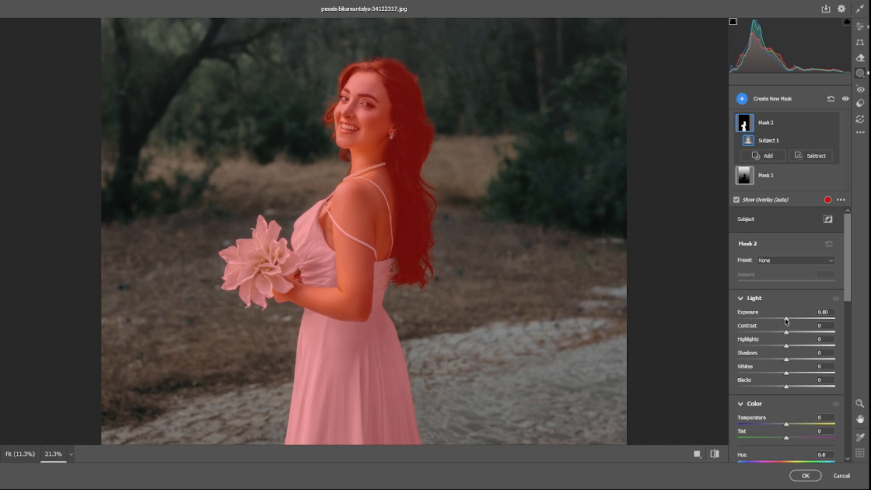
{"action": "left_click_drag", "start_coordinate": [787, 320], "coordinate": [800, 361]}
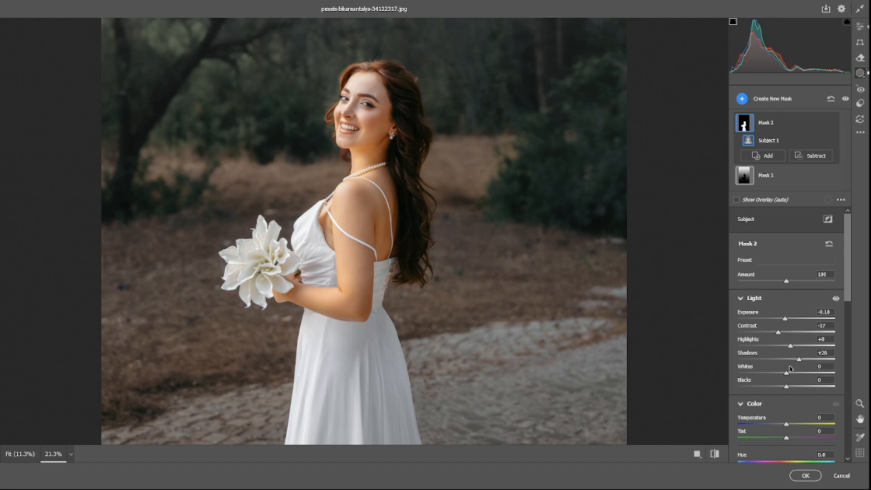
Step: Cool the subject mask's temperature slightly and set its texture to +17
{"action": "scroll", "coordinate": [789, 386], "scroll_direction": "down", "scroll_amount": 2}
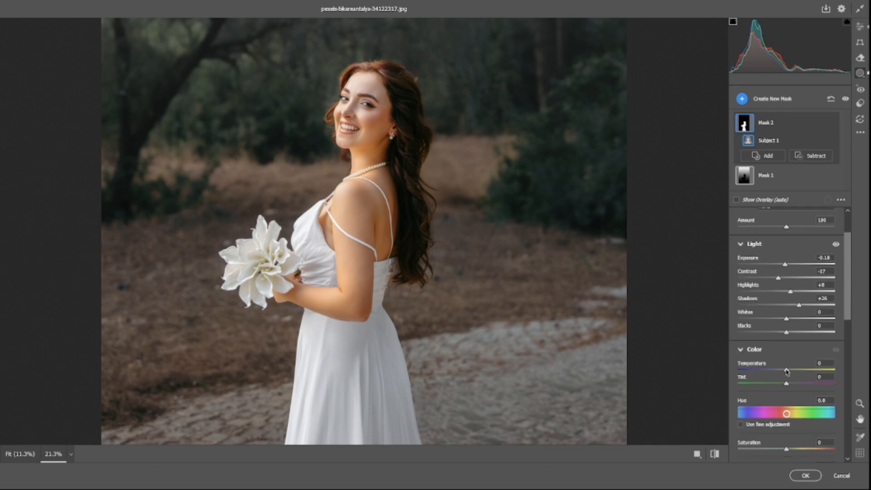
{"action": "left_click_drag", "start_coordinate": [787, 371], "coordinate": [784, 372]}
{"action": "scroll", "coordinate": [793, 393], "scroll_direction": "down", "scroll_amount": 6}
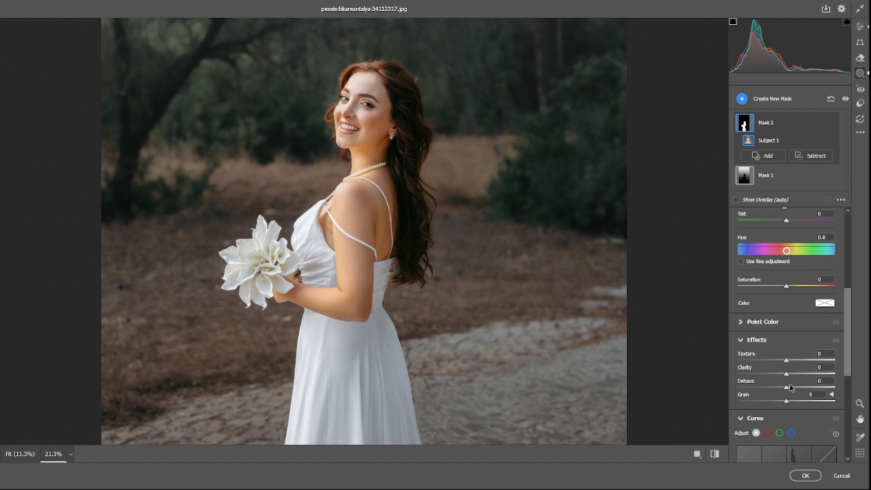
{"action": "left_click_drag", "start_coordinate": [786, 362], "coordinate": [795, 362]}
Step: Add a new mask with a tall radial gradient centred just above the photo's upper edge, reaching down to the bride's head
{"action": "left_click", "coordinate": [771, 155]}
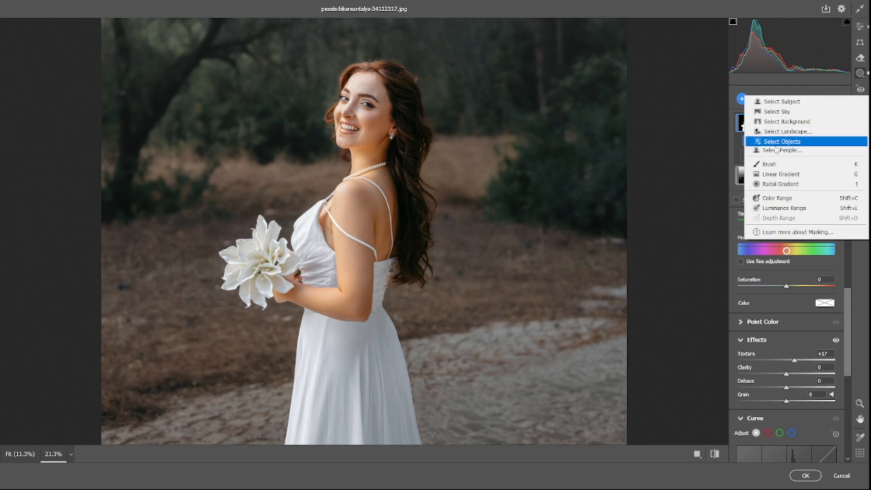
{"action": "left_click", "coordinate": [773, 185]}
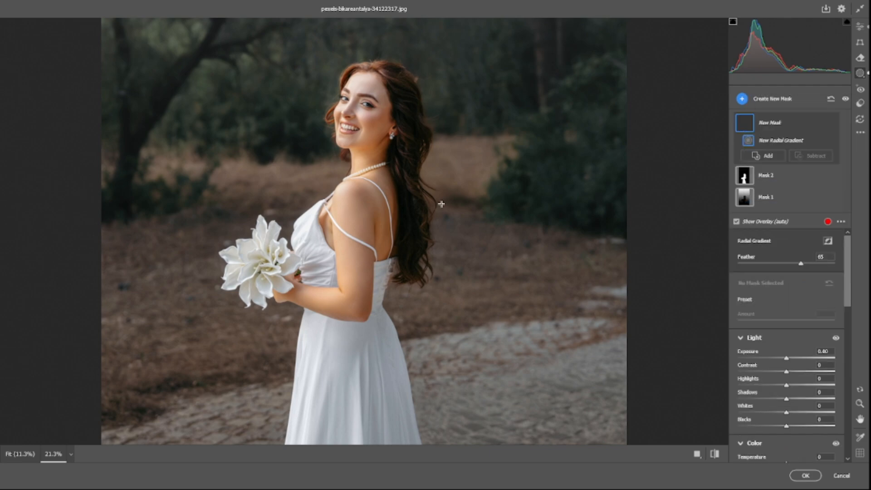
{"action": "scroll", "coordinate": [441, 203], "scroll_direction": "down", "scroll_amount": 5}
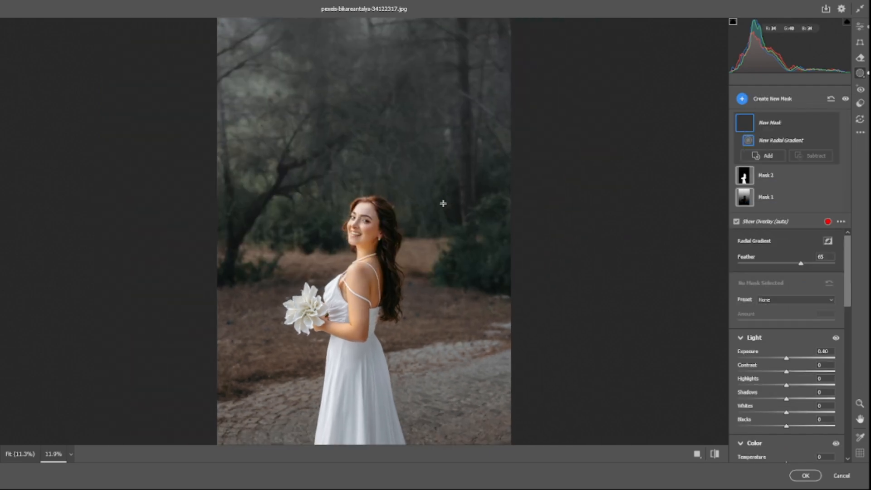
{"action": "scroll", "coordinate": [443, 202], "scroll_direction": "down", "scroll_amount": 2}
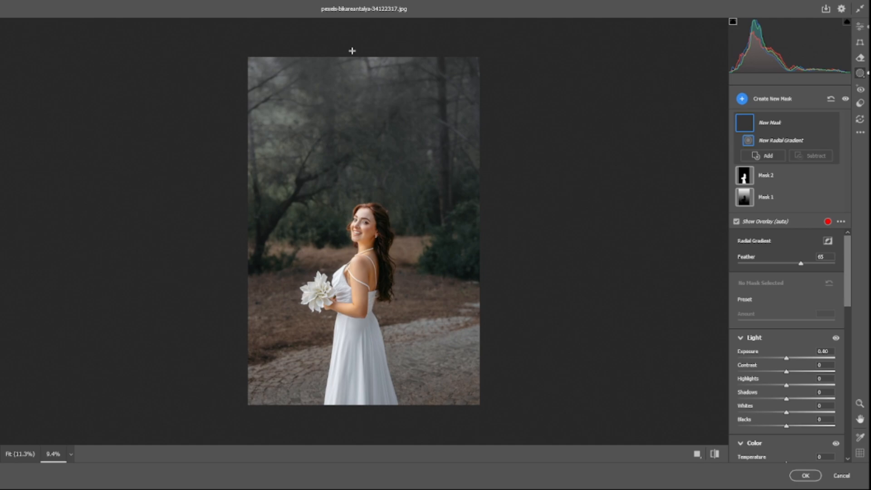
{"action": "left_click_drag", "start_coordinate": [334, 41], "coordinate": [389, 149]}
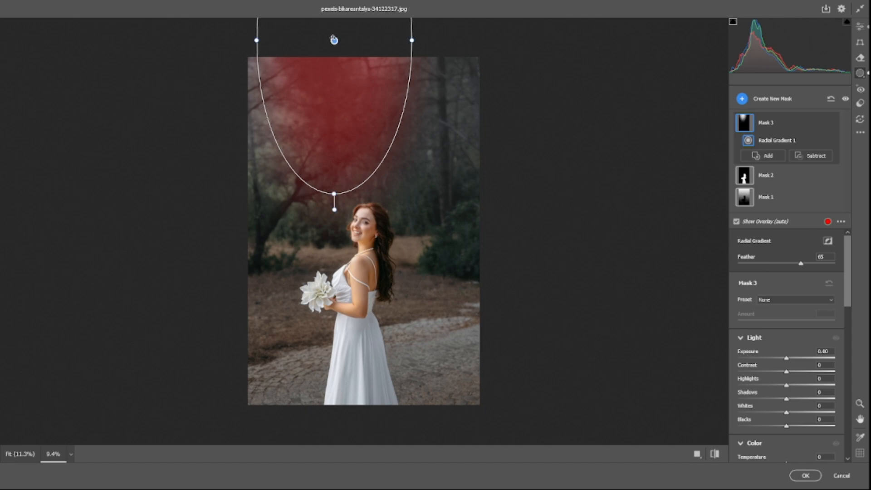
{"action": "left_click_drag", "start_coordinate": [334, 37], "coordinate": [353, 46]}
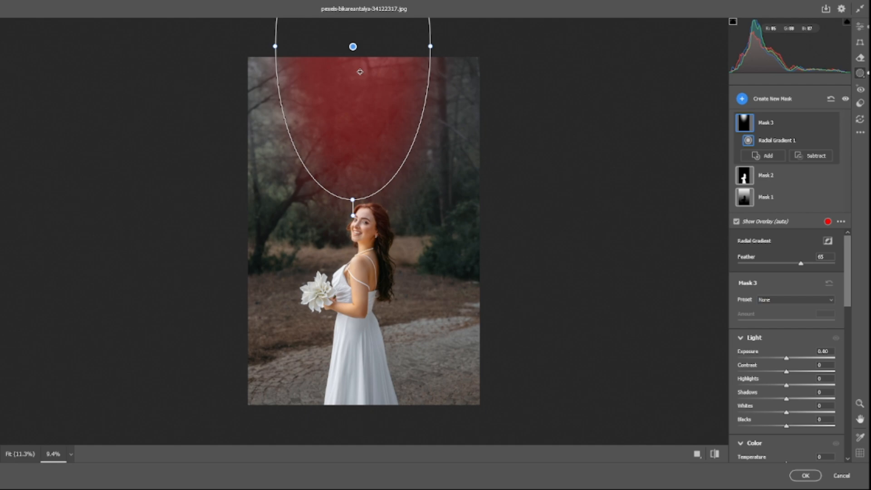
Step: Set the radial gradient mask's exposure to +3.20, contrast to -100, highlights to -84, shadows to -29 and whites to +10
{"action": "left_click_drag", "start_coordinate": [786, 360], "coordinate": [718, 367]}
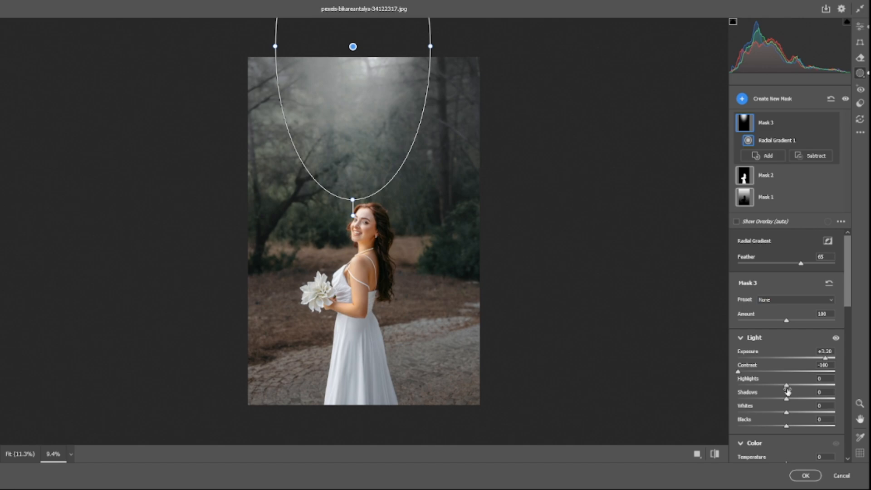
{"action": "left_click_drag", "start_coordinate": [787, 387], "coordinate": [772, 400]}
{"action": "left_click_drag", "start_coordinate": [787, 413], "coordinate": [780, 410]}
Step: Set the radial gradient mask's temperature to -22 and saturation to -20
{"action": "scroll", "coordinate": [787, 411], "scroll_direction": "down", "scroll_amount": 2}
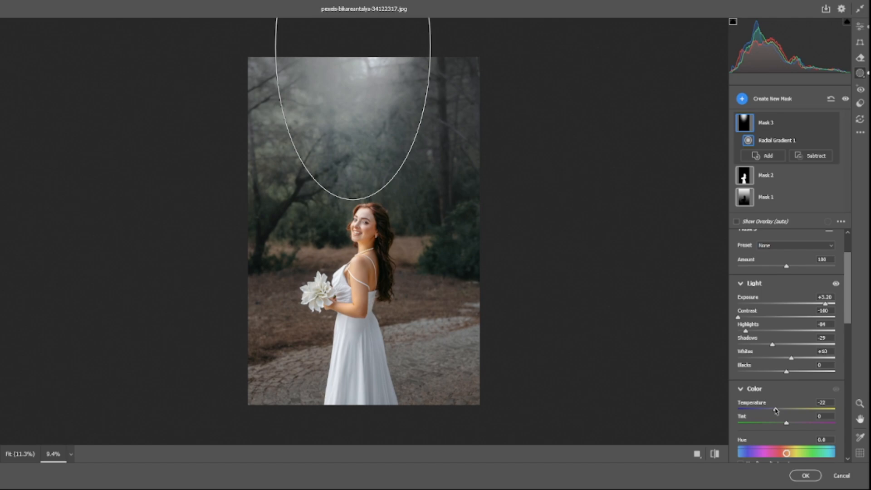
{"action": "left_click_drag", "start_coordinate": [776, 411], "coordinate": [777, 411]}
{"action": "scroll", "coordinate": [792, 409], "scroll_direction": "down", "scroll_amount": 3}
{"action": "left_click_drag", "start_coordinate": [786, 380], "coordinate": [778, 382]}
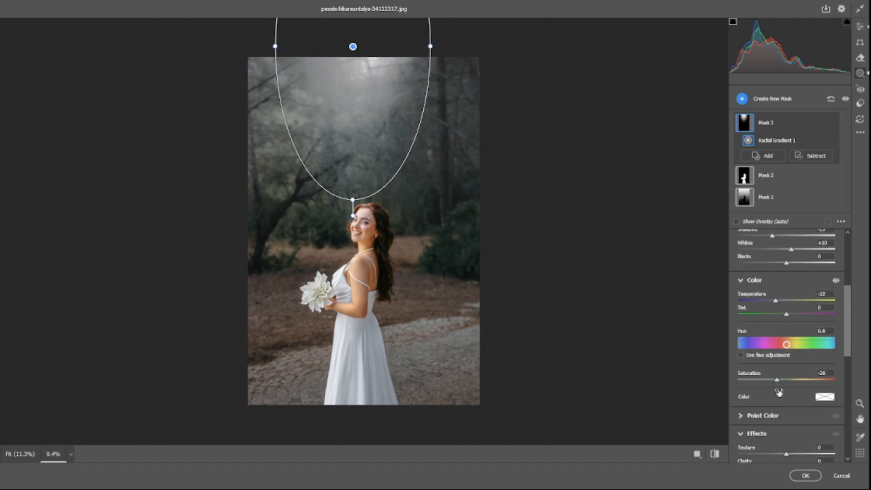
Step: Soften the radial gradient mask with texture -100, clarity -100 and dehaze -13
{"action": "scroll", "coordinate": [779, 381], "scroll_direction": "down", "scroll_amount": 3}
{"action": "left_click_drag", "start_coordinate": [786, 345], "coordinate": [697, 360]}
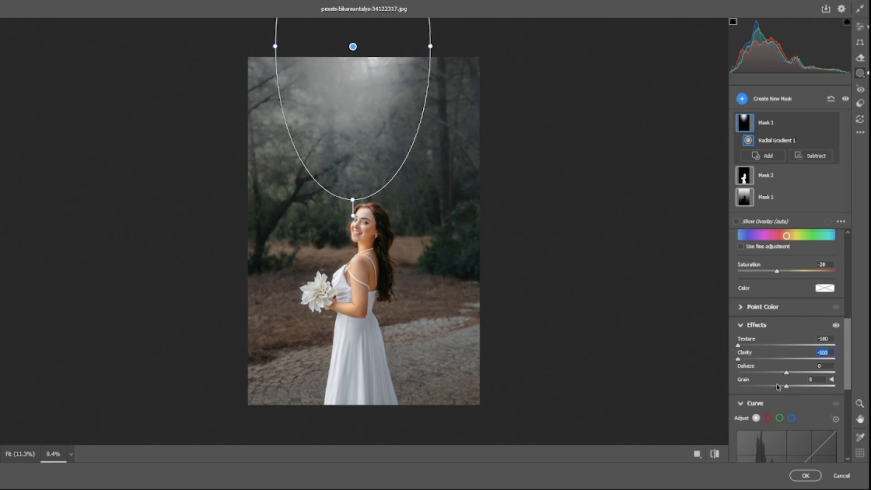
{"action": "mouse_move", "coordinate": [787, 373]}
{"action": "left_mouse_down"}
{"action": "mouse_move", "coordinate": [766, 374]}
{"action": "mouse_move", "coordinate": [781, 375]}
{"action": "left_mouse_up"}
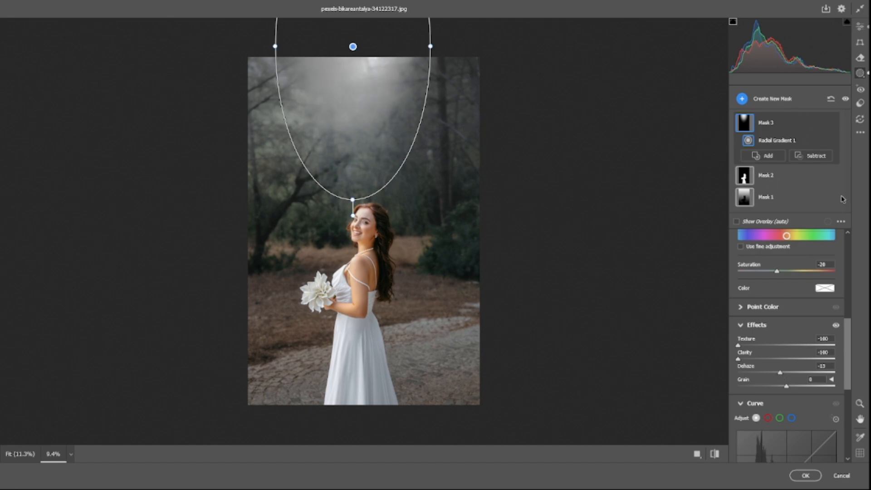
Step: Move the linear gradient of Mask 1 down to the bride's waist so it covers more of the ground
{"action": "left_click", "coordinate": [774, 197]}
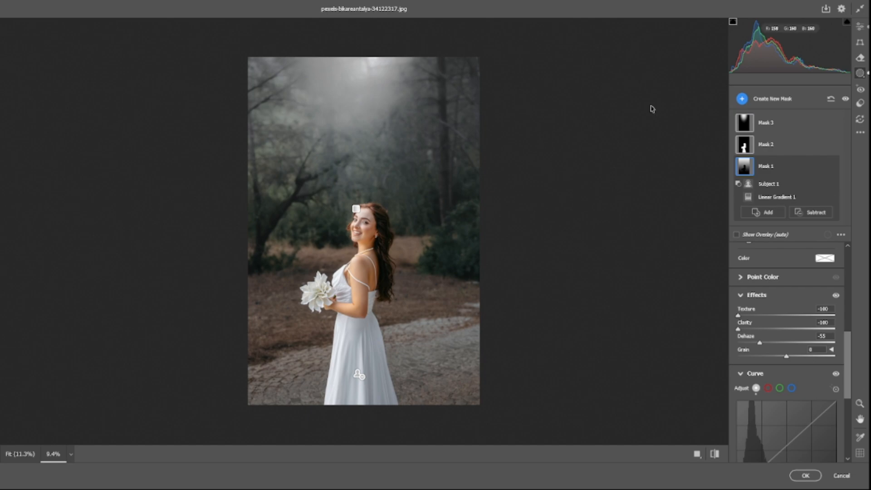
{"action": "mouse_move", "coordinate": [749, 198]}
{"action": "left_click", "coordinate": [357, 209]}
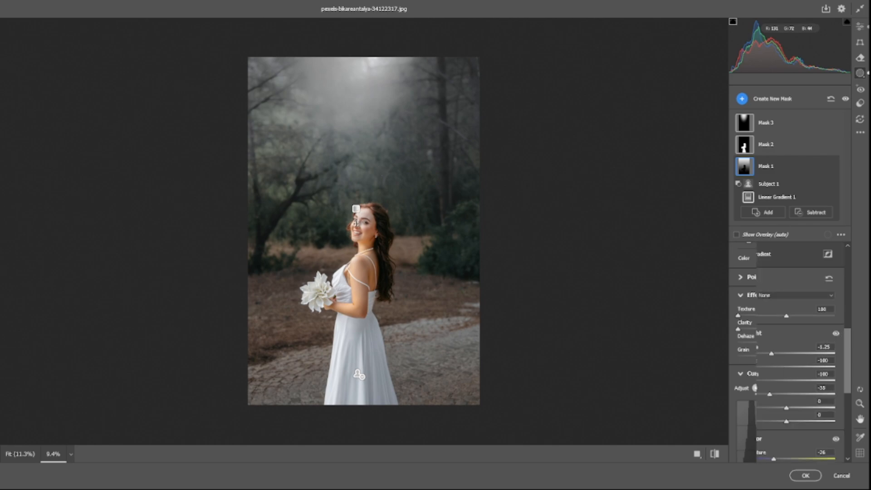
{"action": "left_click_drag", "start_coordinate": [356, 242], "coordinate": [363, 320]}
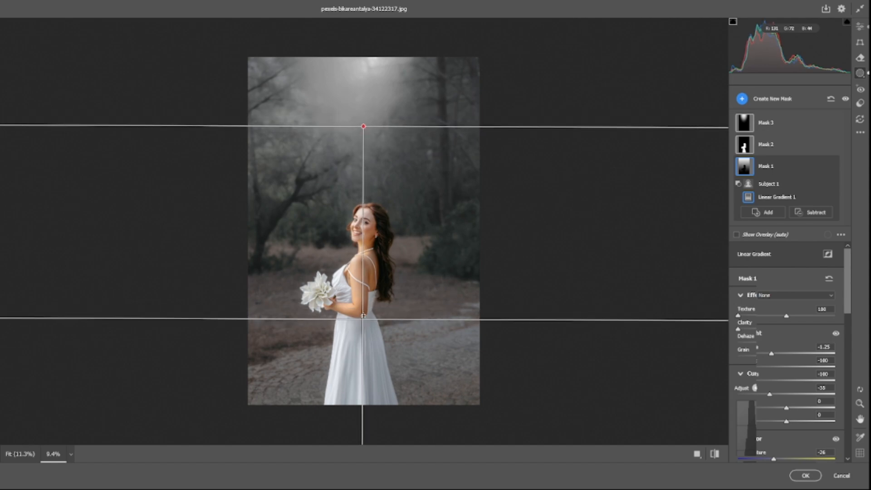
Step: Shift the radial gradient of Mask 3 down into the upper part of the photo and subtract the subject from that mask
{"action": "left_click", "coordinate": [767, 125]}
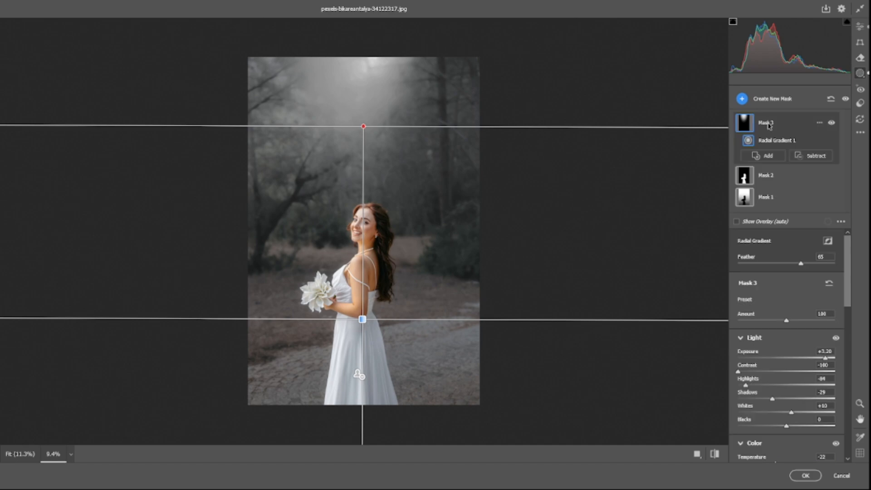
{"action": "left_click_drag", "start_coordinate": [351, 49], "coordinate": [357, 91]}
{"action": "left_click", "coordinate": [813, 155]}
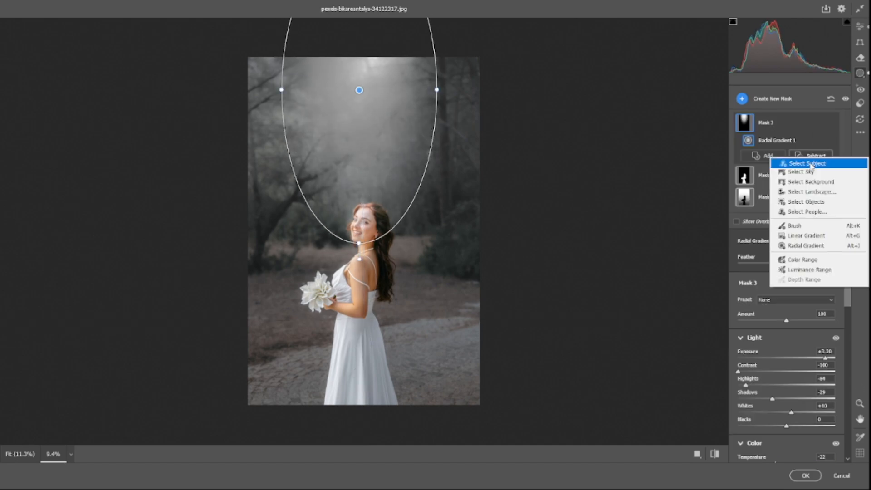
{"action": "left_click", "coordinate": [790, 168]}
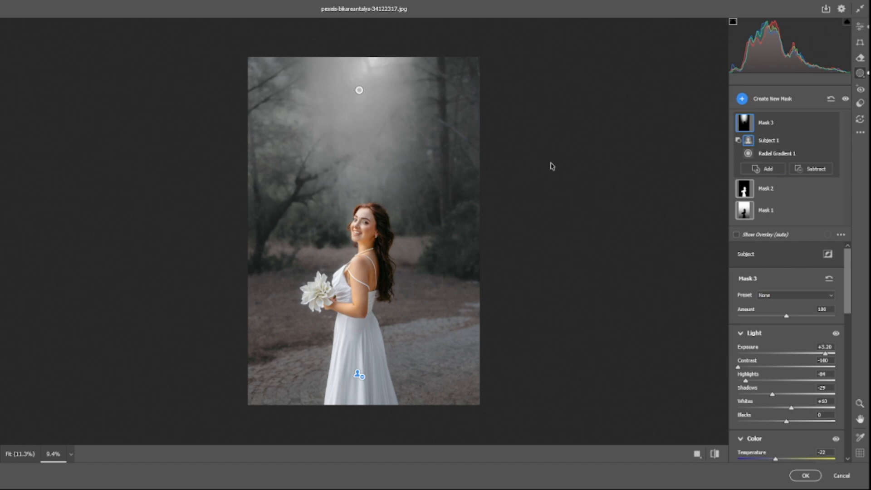
Step: Try painting a new brush mask with a larger brush over the ground along the photo's lower edge, and delete it
{"action": "left_click", "coordinate": [772, 98]}
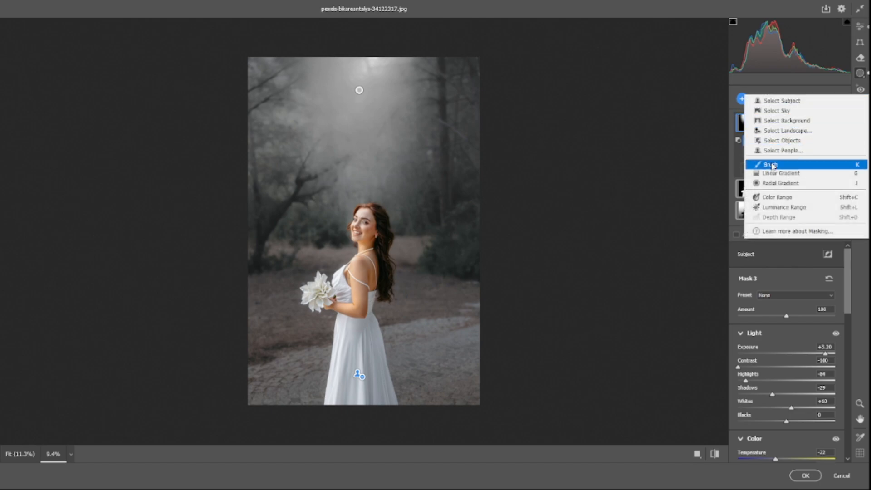
{"action": "left_click", "coordinate": [771, 163]}
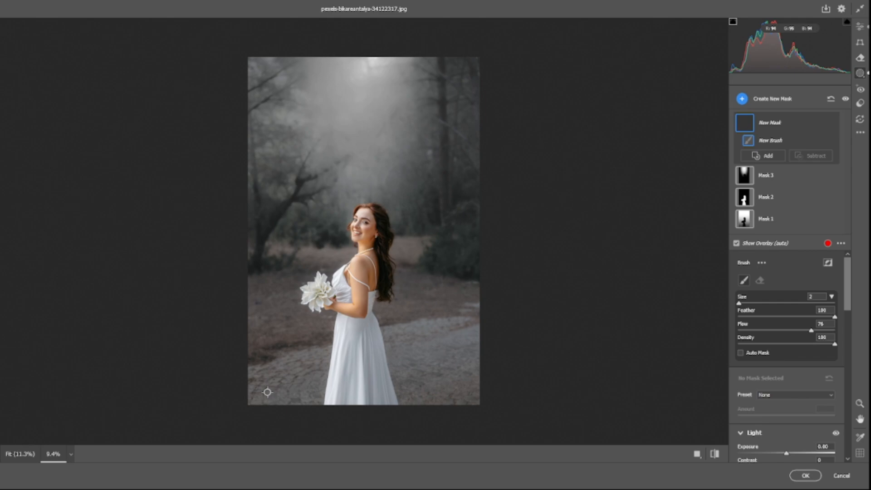
{"action": "key", "text": "bracketright"}
{"action": "key", "text": "bracketright"}
{"action": "key", "text": "bracketright"}
{"action": "key", "text": "bracketright"}
{"action": "key", "text": "bracketright"}
{"action": "key", "text": "bracketright"}
{"action": "key", "text": "bracketright"}
{"action": "left_click_drag", "start_coordinate": [274, 395], "coordinate": [352, 395]}
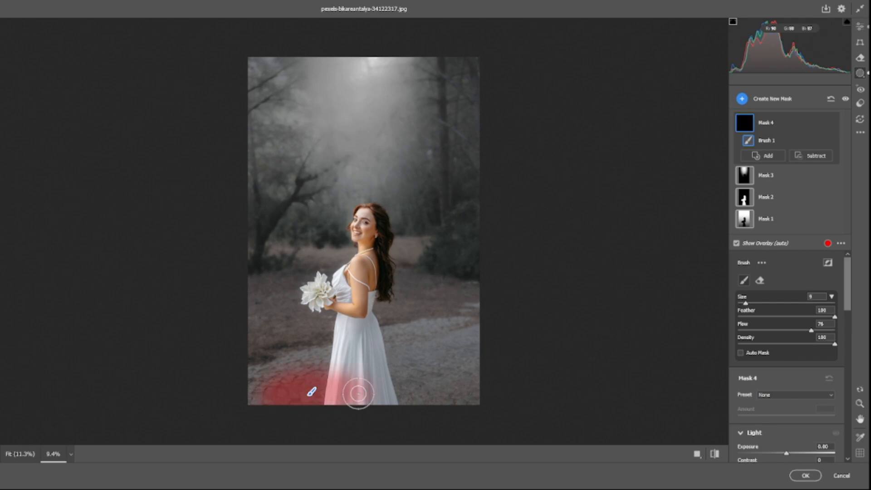
{"action": "key", "text": "Delete"}
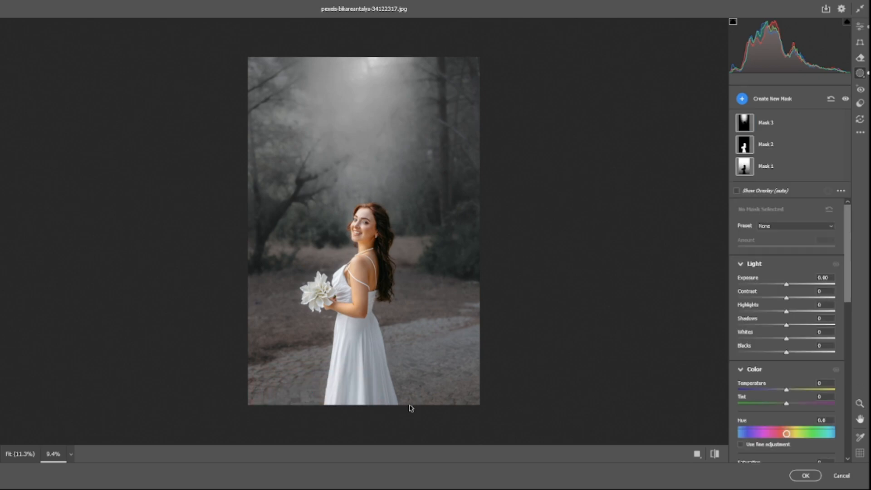
{"action": "left_click", "coordinate": [773, 99]}
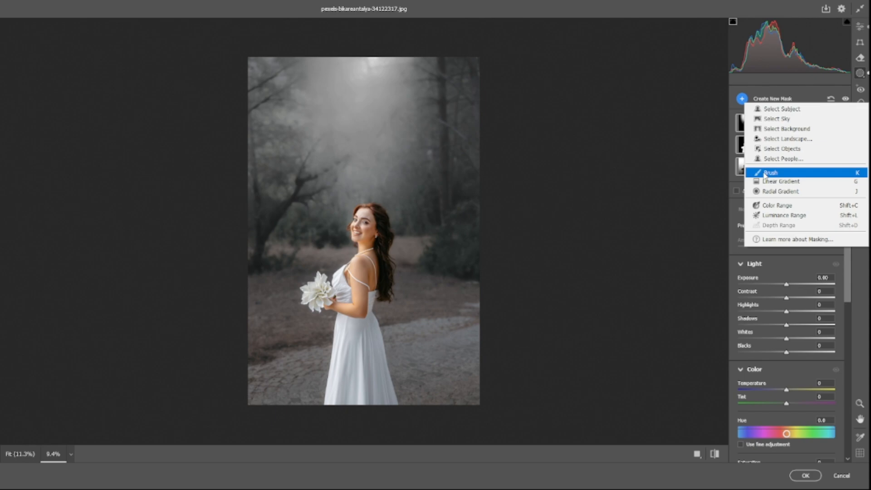
{"action": "left_click", "coordinate": [628, 149]}
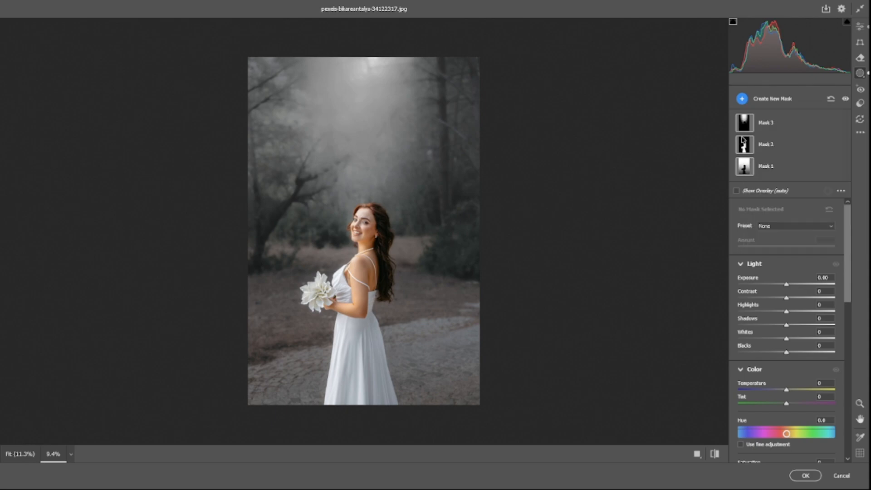
Step: Subtract the ground around the dress hem from Mask 1 with a size 9 brush
{"action": "left_click", "coordinate": [773, 125]}
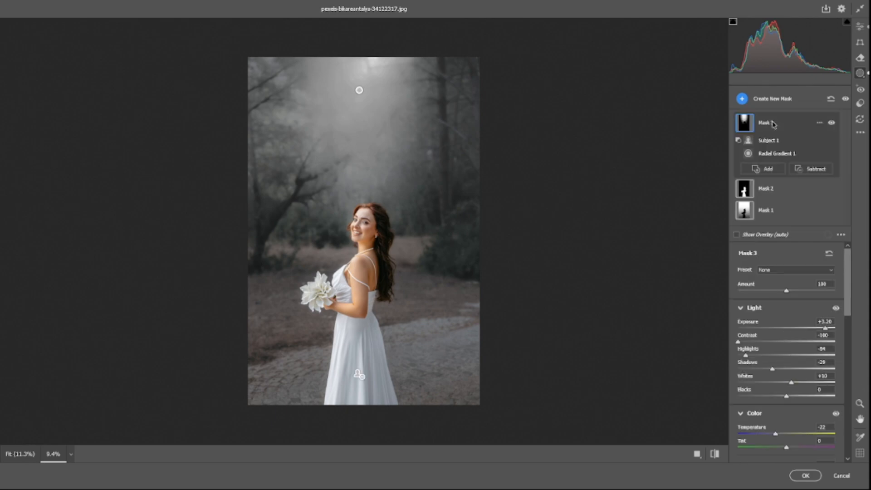
{"action": "left_click", "coordinate": [767, 211]}
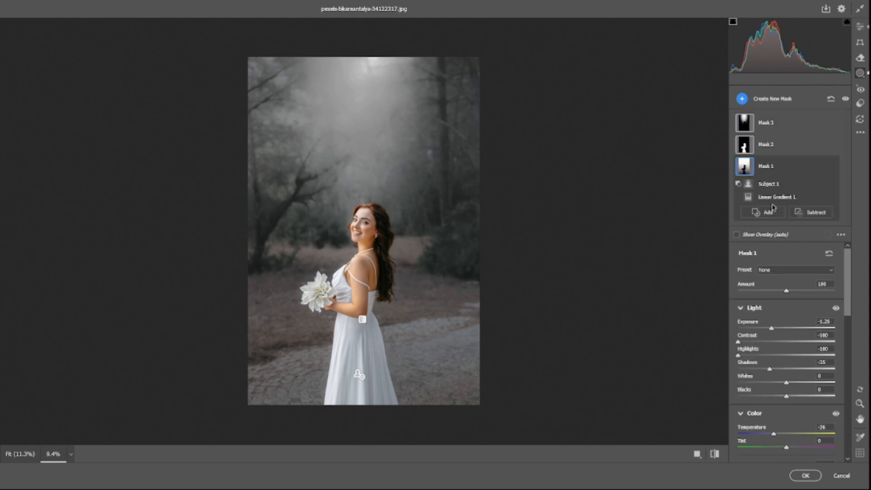
{"action": "left_click", "coordinate": [811, 213]}
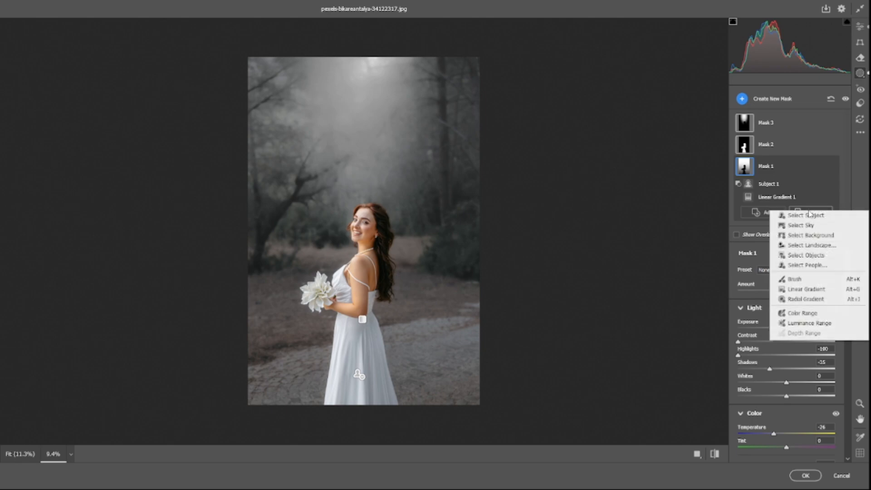
{"action": "left_click", "coordinate": [795, 281]}
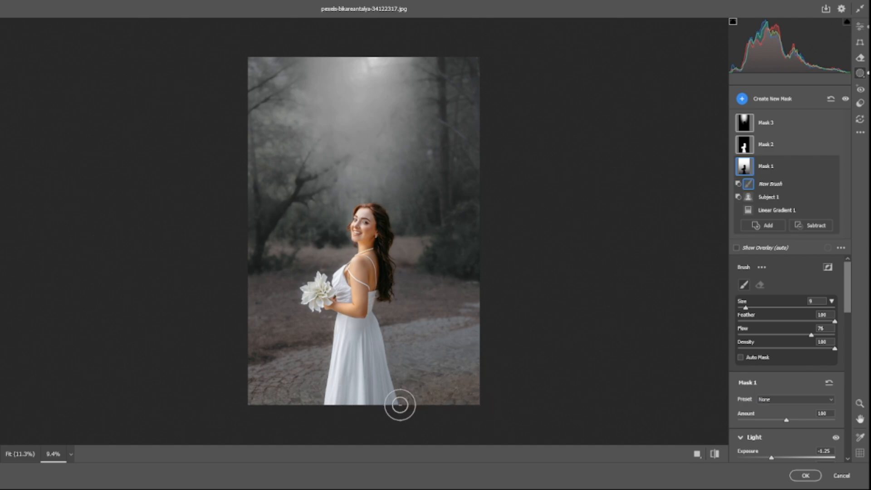
{"action": "left_click", "coordinate": [392, 388]}
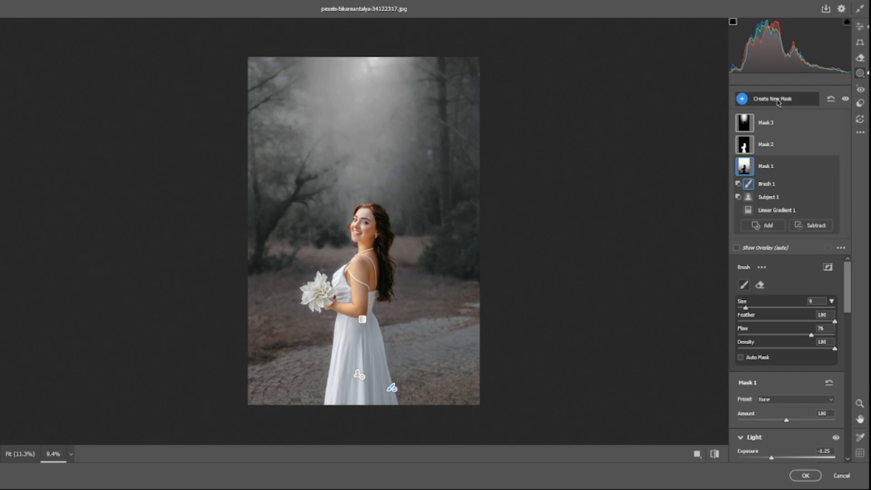
Step: Add a slightly tilted linear gradient mask rising from the photo's lower edge, with exposure -0.90 and contrast +4
{"action": "left_click", "coordinate": [743, 99]}
{"action": "left_click", "coordinate": [781, 178]}
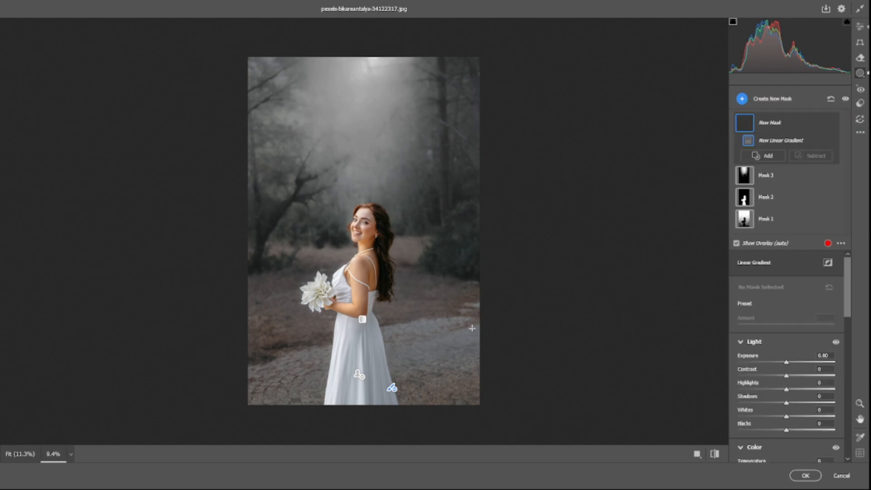
{"action": "left_click_drag", "start_coordinate": [408, 405], "coordinate": [347, 139]}
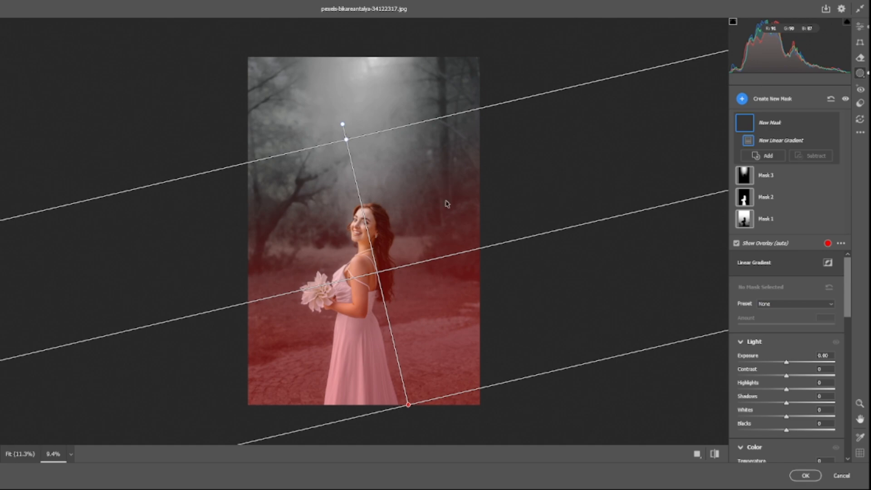
{"action": "mouse_move", "coordinate": [787, 362]}
{"action": "left_mouse_down"}
{"action": "mouse_move", "coordinate": [776, 364]}
{"action": "mouse_move", "coordinate": [832, 377]}
{"action": "mouse_move", "coordinate": [788, 377]}
{"action": "left_mouse_up"}
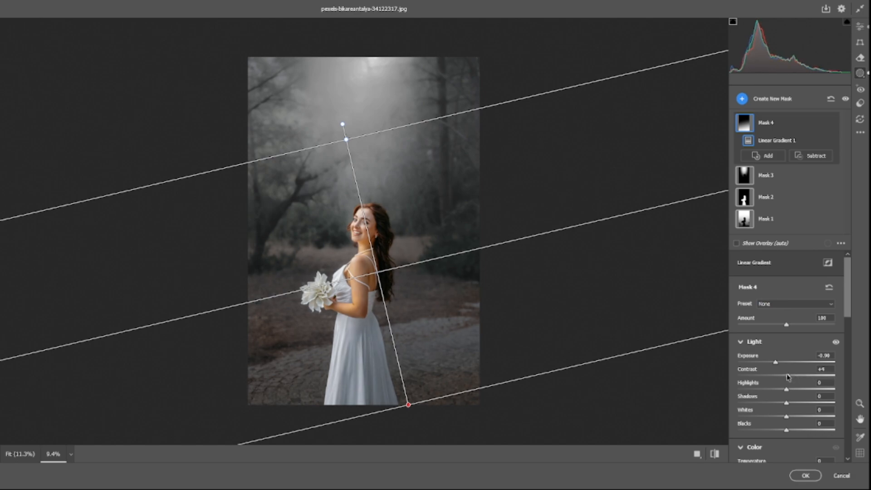
Step: Create a new mask that selects the background and set its exposure to -0.40
{"action": "left_click", "coordinate": [774, 99]}
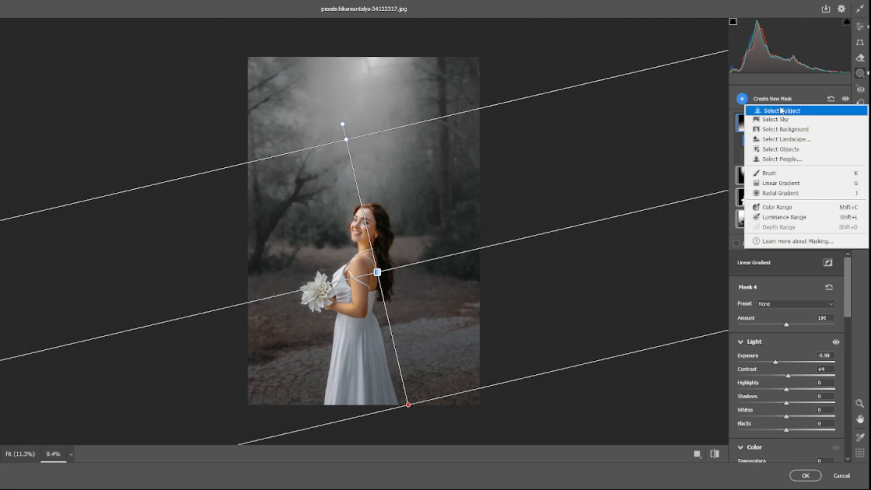
{"action": "left_click", "coordinate": [777, 131]}
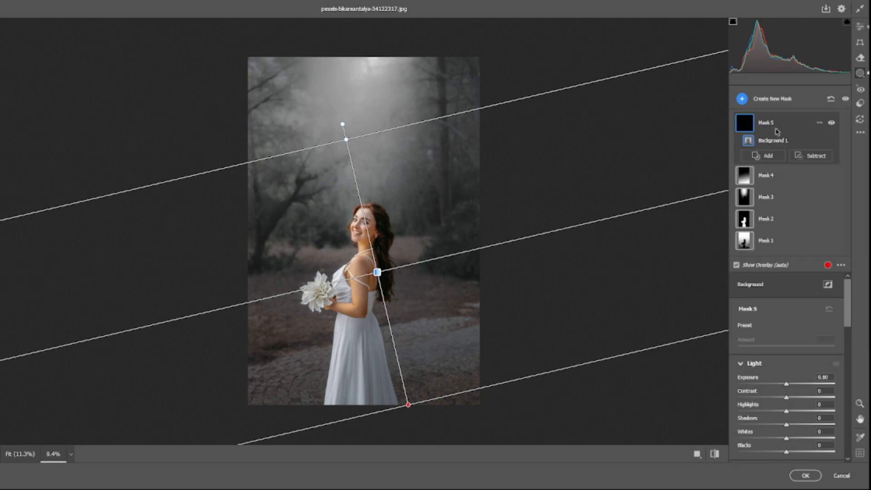
{"action": "left_click_drag", "start_coordinate": [787, 386], "coordinate": [782, 386]}
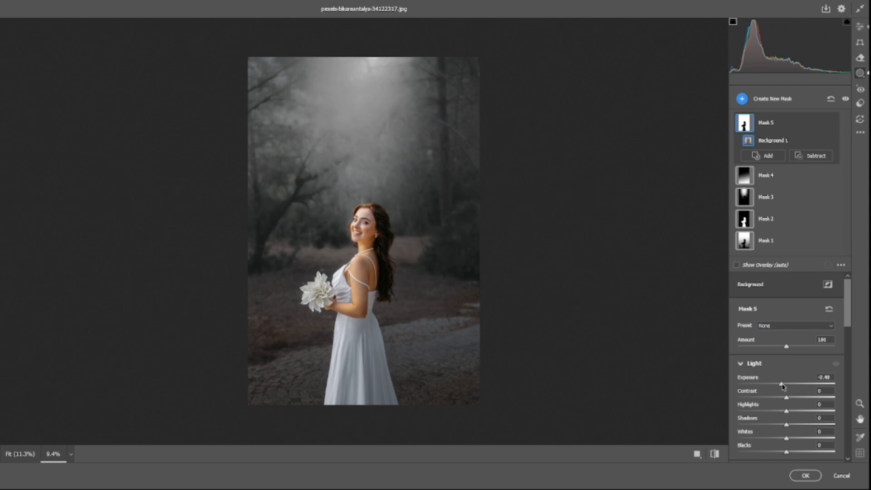
Step: Add a tall radial gradient mask centred over the bride and set its exposure to -0.20
{"action": "left_click", "coordinate": [769, 99]}
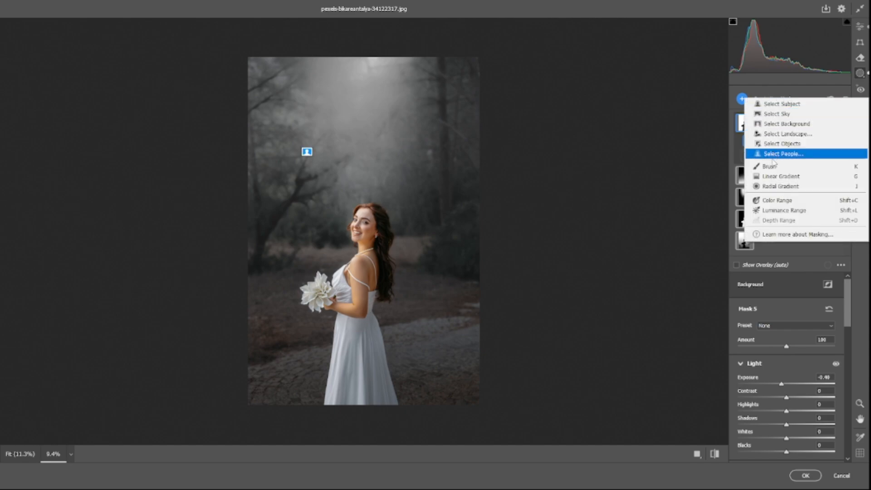
{"action": "left_click", "coordinate": [774, 186]}
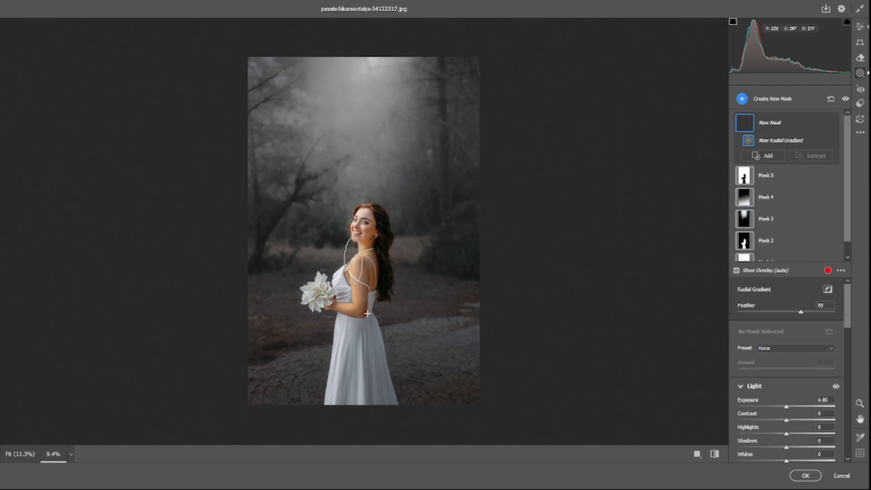
{"action": "left_click_drag", "start_coordinate": [368, 313], "coordinate": [379, 391]}
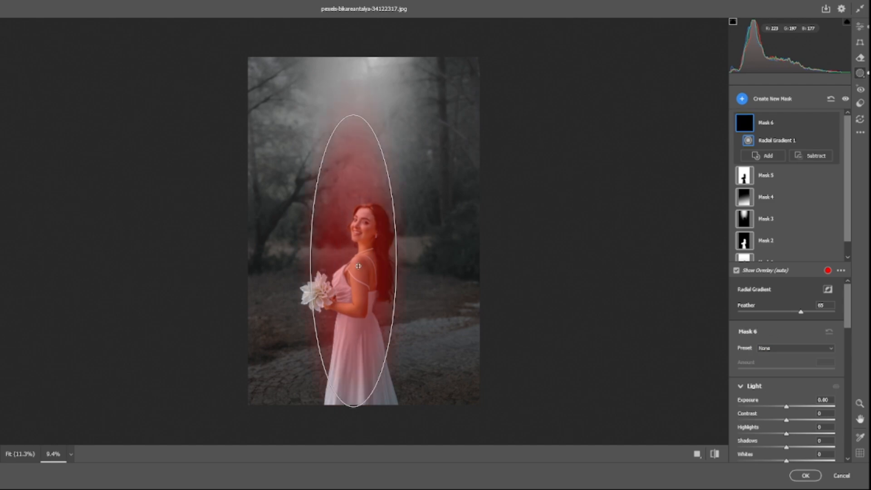
{"action": "left_click_drag", "start_coordinate": [353, 259], "coordinate": [358, 301]}
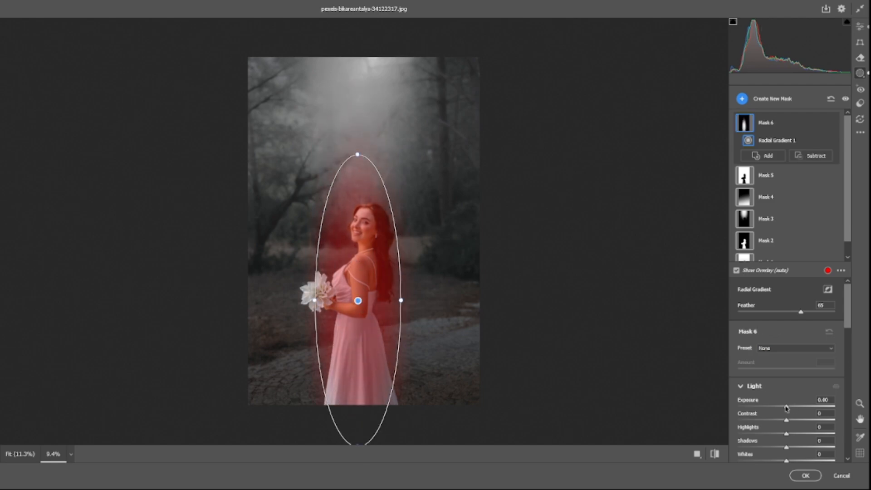
{"action": "left_click_drag", "start_coordinate": [787, 408], "coordinate": [785, 408]}
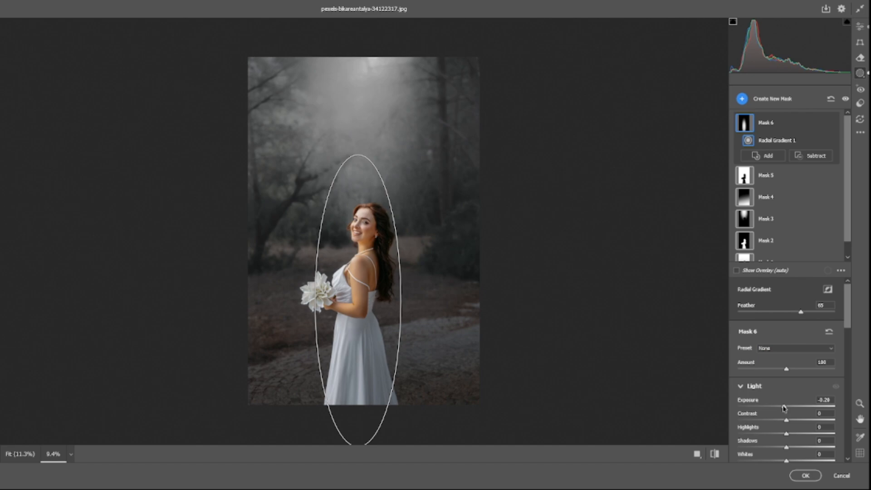
Step: Duplicate and invert Mask 6, and set the inverted mask's exposure to -0.45
{"action": "left_click", "coordinate": [819, 124]}
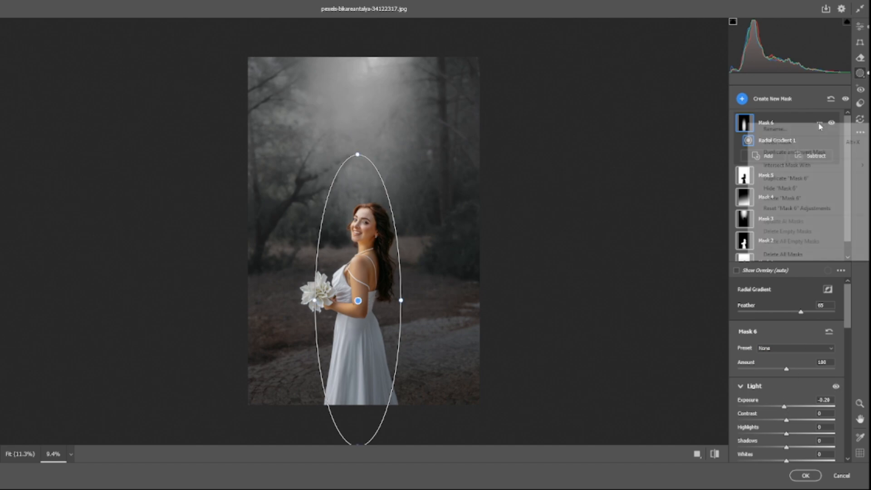
{"action": "left_click", "coordinate": [811, 152]}
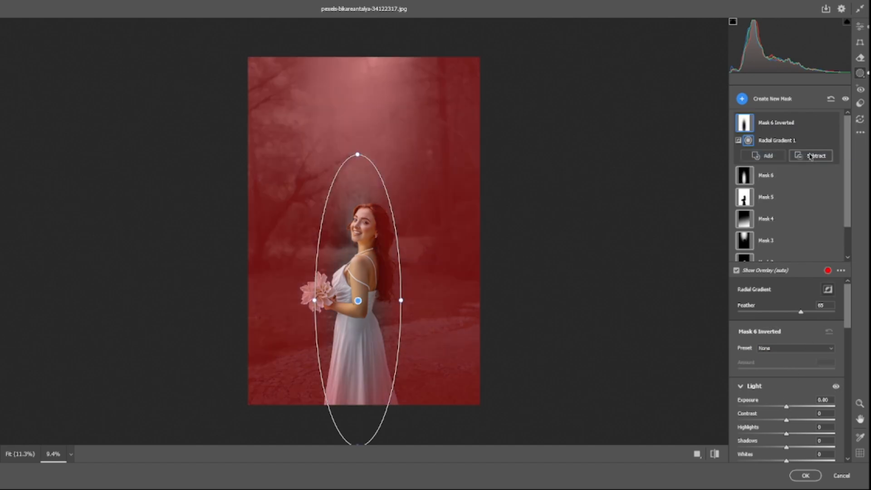
{"action": "left_click_drag", "start_coordinate": [786, 407], "coordinate": [782, 412]}
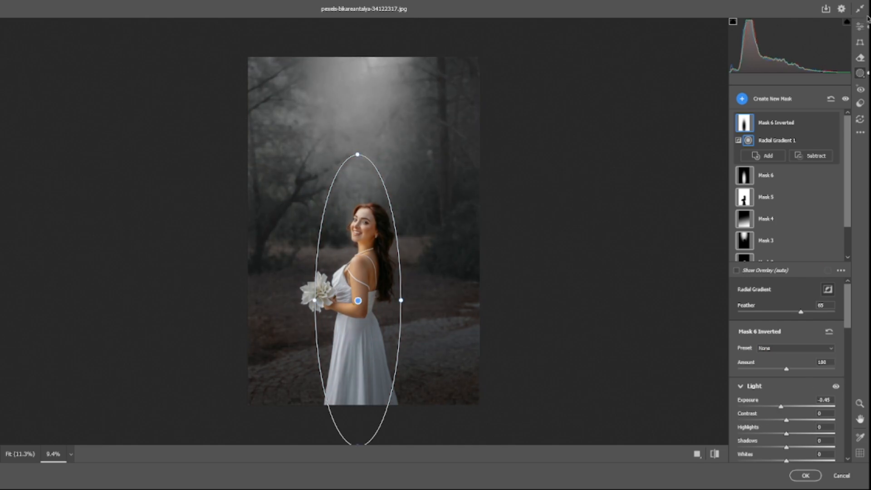
Step: In the global Color Mixer, set saturation to +19 for reds, -21 for oranges and +36 for blues
{"action": "left_click", "coordinate": [860, 30]}
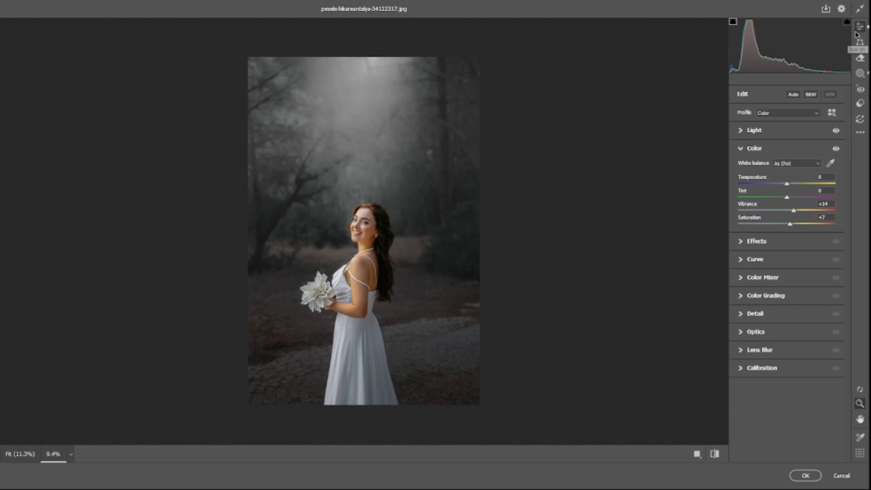
{"action": "left_click", "coordinate": [761, 278]}
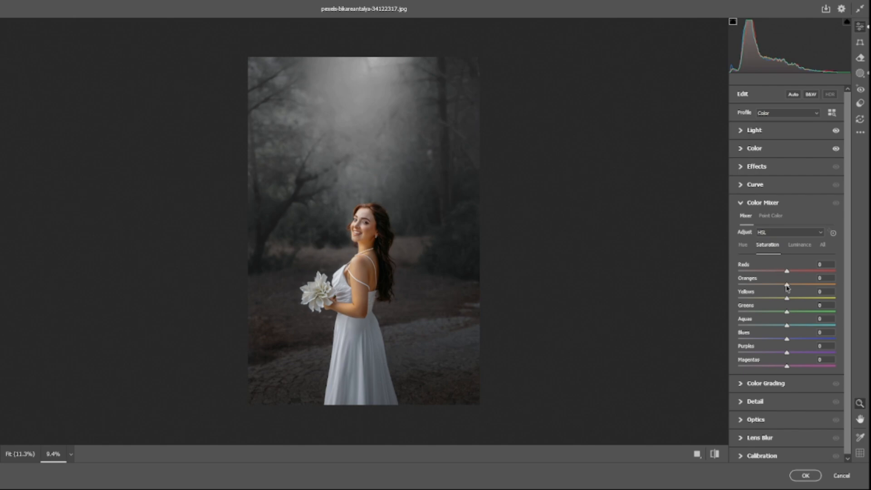
{"action": "left_click_drag", "start_coordinate": [787, 286], "coordinate": [774, 287]}
{"action": "left_click_drag", "start_coordinate": [788, 271], "coordinate": [797, 272]}
{"action": "left_click_drag", "start_coordinate": [786, 340], "coordinate": [810, 340]}
{"action": "left_click_drag", "start_coordinate": [808, 341], "coordinate": [805, 341]}
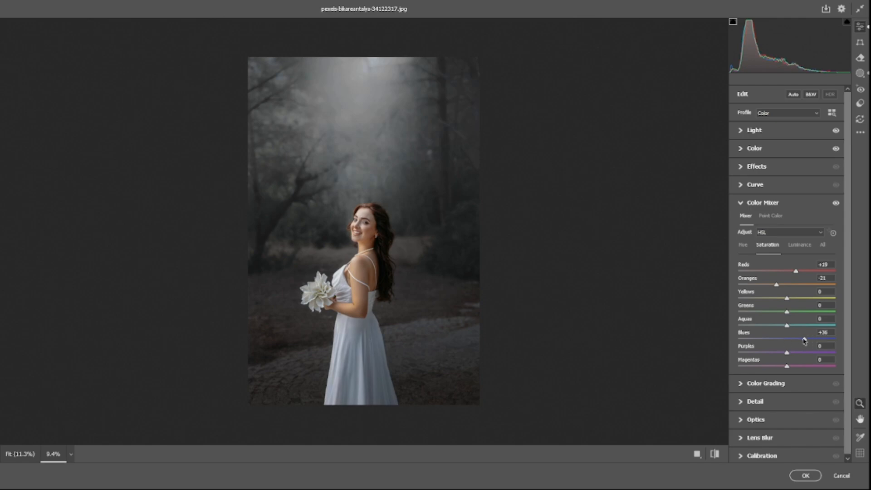
Step: Tint the shadows slightly blue with Color Grading
{"action": "left_click", "coordinate": [767, 383]}
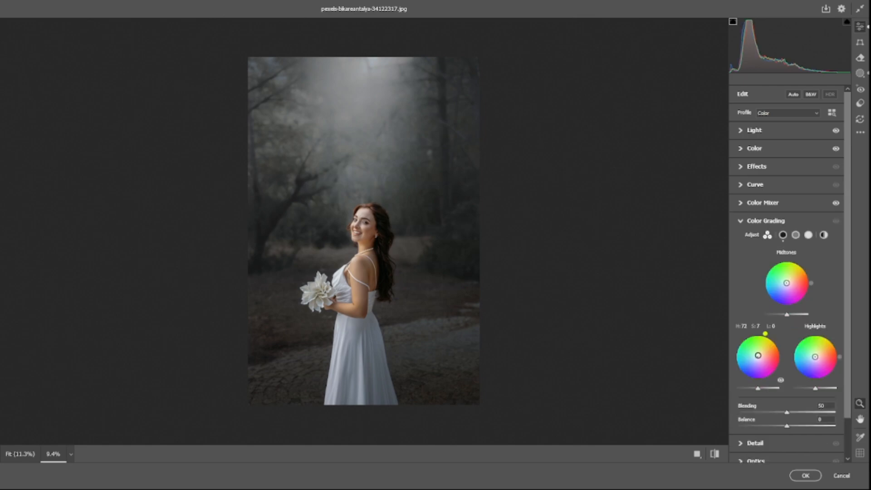
{"action": "left_click_drag", "start_coordinate": [757, 357], "coordinate": [756, 359]}
Step: In Calibration, shift the Green Primary hue toward teal and fine-tune the primary colour sliders below it
{"action": "scroll", "coordinate": [779, 419], "scroll_direction": "down", "scroll_amount": 2}
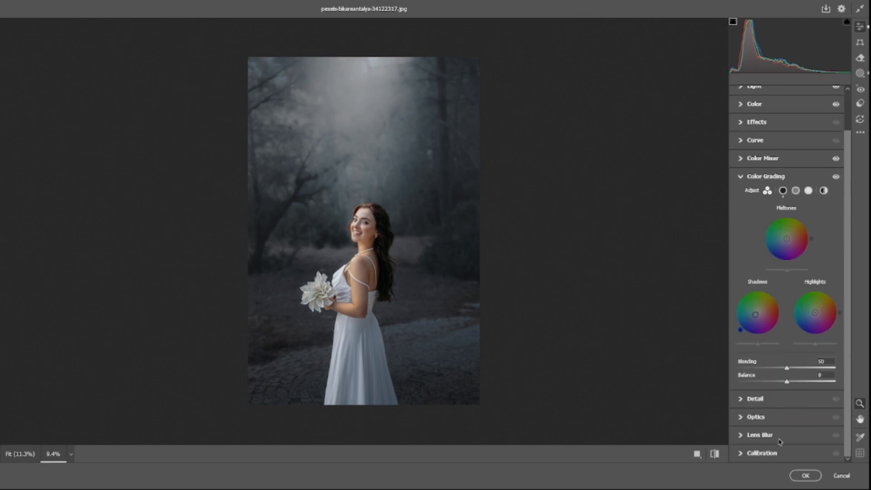
{"action": "left_click", "coordinate": [777, 453]}
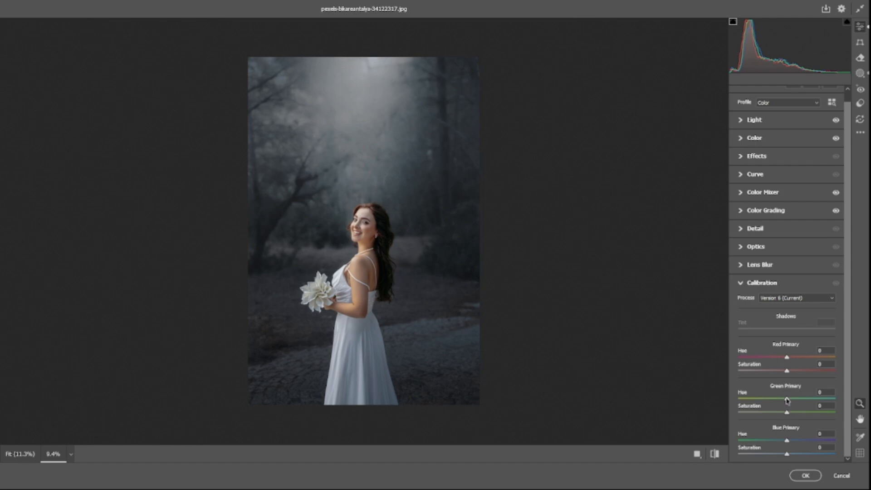
{"action": "left_click_drag", "start_coordinate": [787, 399], "coordinate": [813, 400]}
{"action": "left_click_drag", "start_coordinate": [788, 414], "coordinate": [794, 443]}
Step: Create another mask that selects the background and set its exposure to -0.30
{"action": "left_click", "coordinate": [860, 75]}
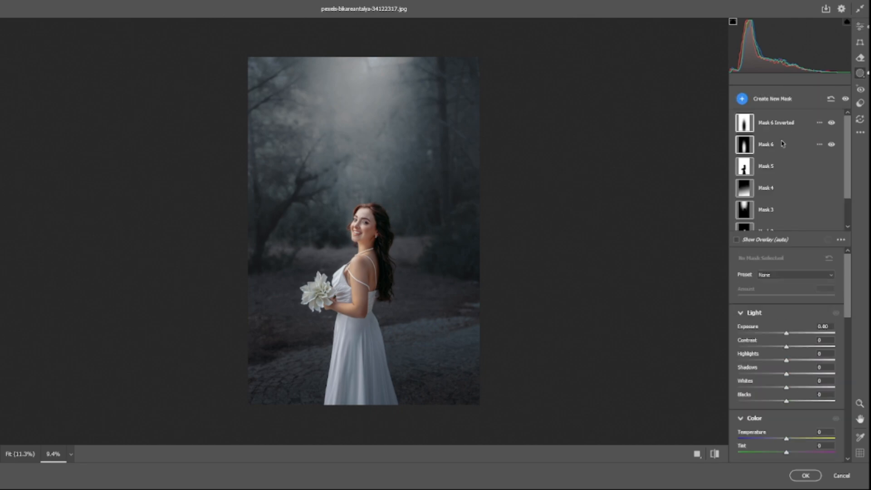
{"action": "left_click", "coordinate": [771, 99]}
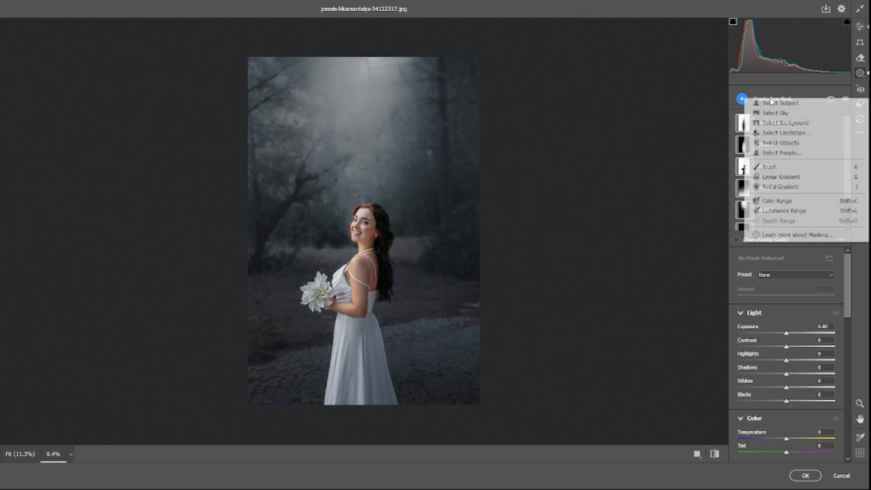
{"action": "left_click", "coordinate": [771, 125]}
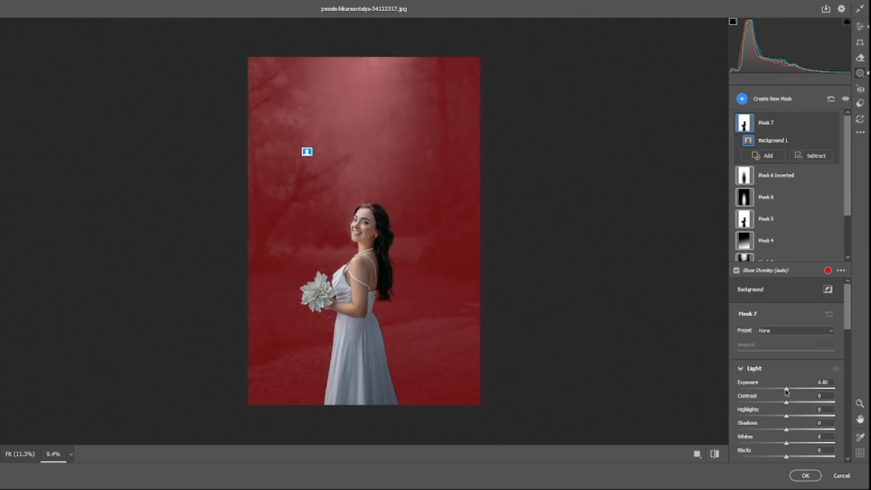
{"action": "left_click_drag", "start_coordinate": [787, 391], "coordinate": [783, 392]}
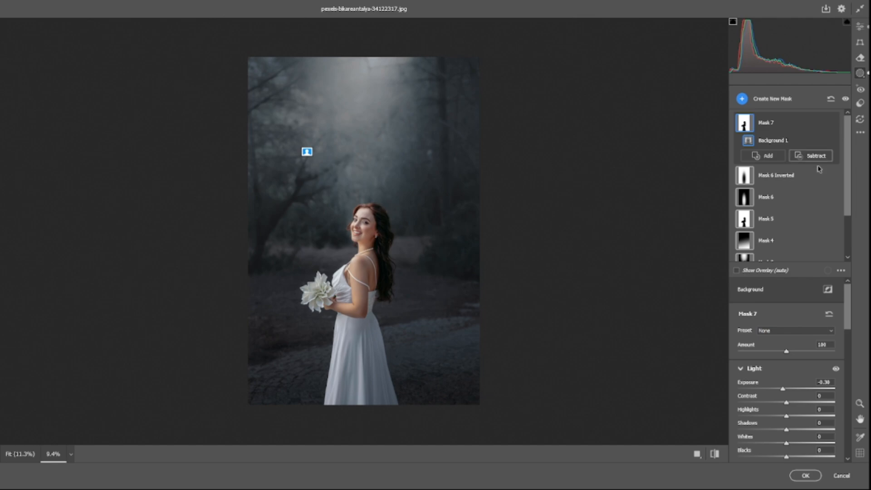
Step: Set the global effects to texture +26, clarity -50 and vignette -24, and inspect the bride up close
{"action": "scroll", "coordinate": [819, 181], "scroll_direction": "down", "scroll_amount": 3}
{"action": "scroll", "coordinate": [808, 345], "scroll_direction": "down", "scroll_amount": 10}
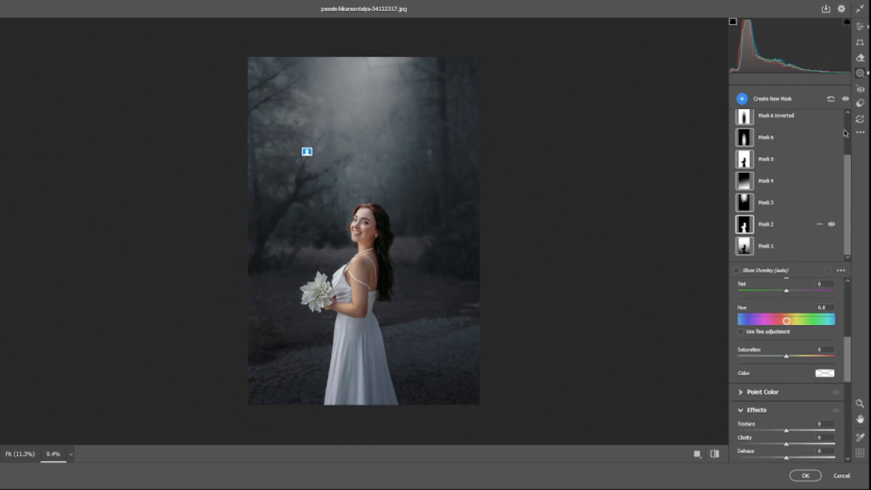
{"action": "left_click", "coordinate": [861, 27]}
{"action": "left_click", "coordinate": [768, 157]}
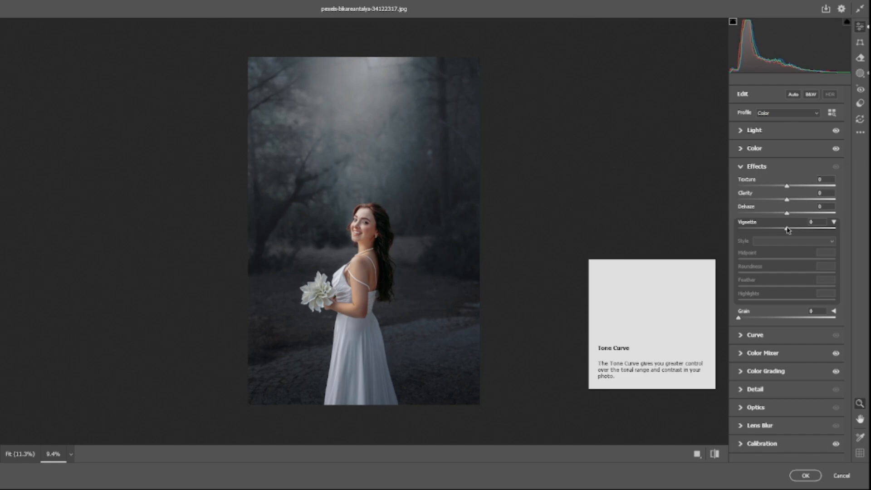
{"action": "left_click_drag", "start_coordinate": [788, 186], "coordinate": [763, 202]}
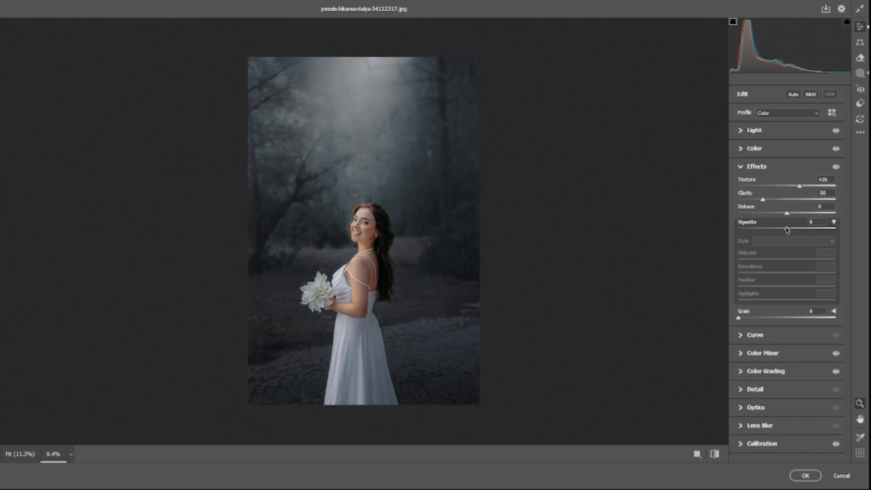
{"action": "left_click_drag", "start_coordinate": [787, 230], "coordinate": [777, 231]}
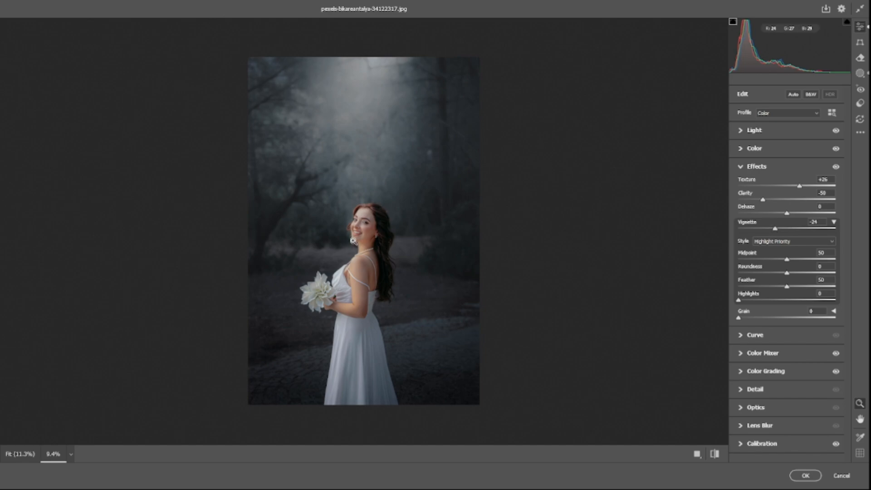
{"action": "left_click_drag", "start_coordinate": [362, 235], "coordinate": [391, 245]}
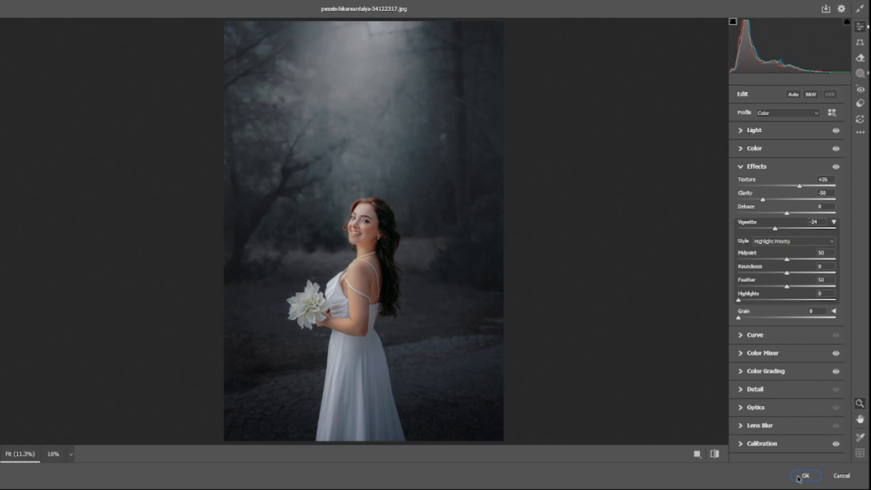
Step: Add a large radial gradient mask over the photo's upper-left woods, tilt it toward the bride's head, and subtract the subject from it
{"action": "left_click", "coordinate": [861, 75]}
{"action": "scroll", "coordinate": [788, 220], "scroll_direction": "up", "scroll_amount": 3}
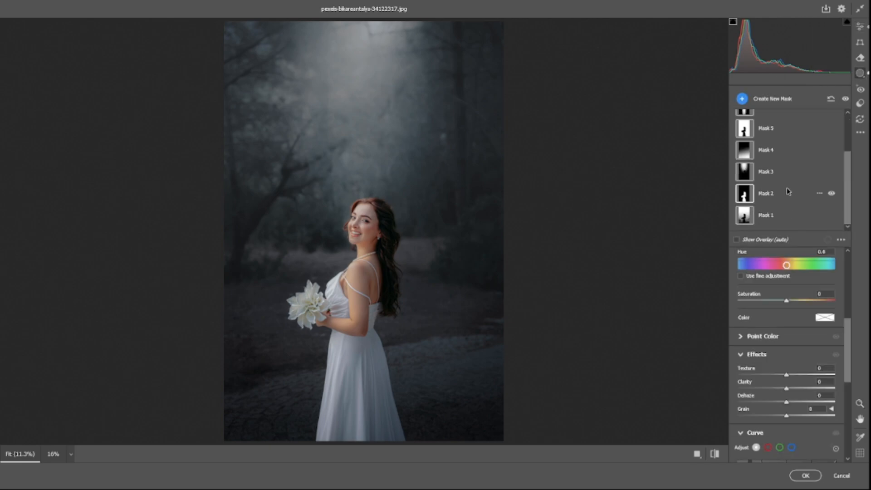
{"action": "left_click", "coordinate": [772, 99]}
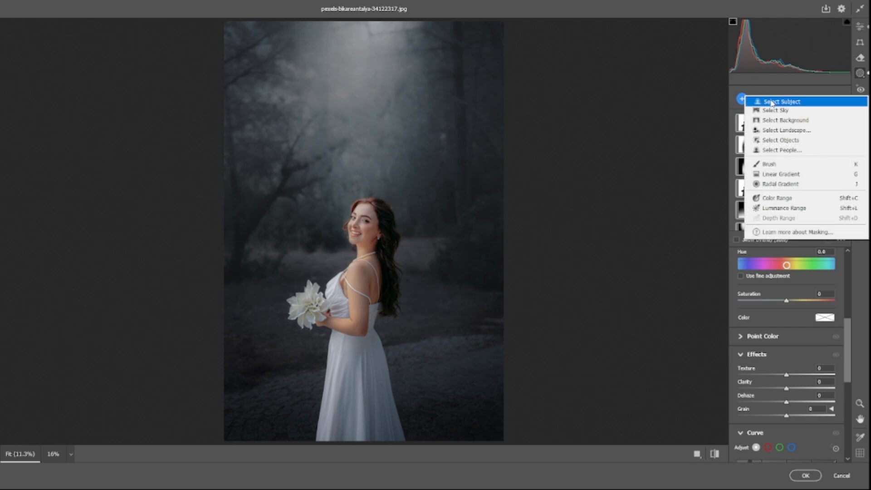
{"action": "left_click", "coordinate": [772, 186]}
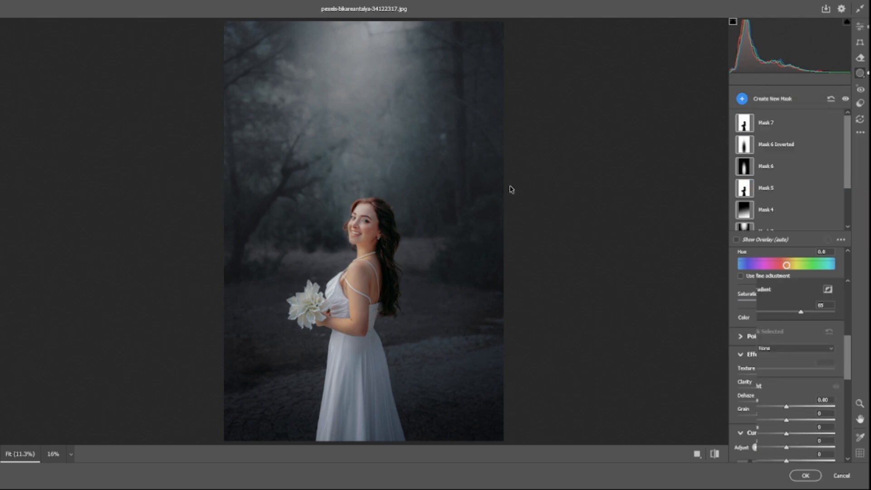
{"action": "left_click_drag", "start_coordinate": [236, 82], "coordinate": [280, 204]}
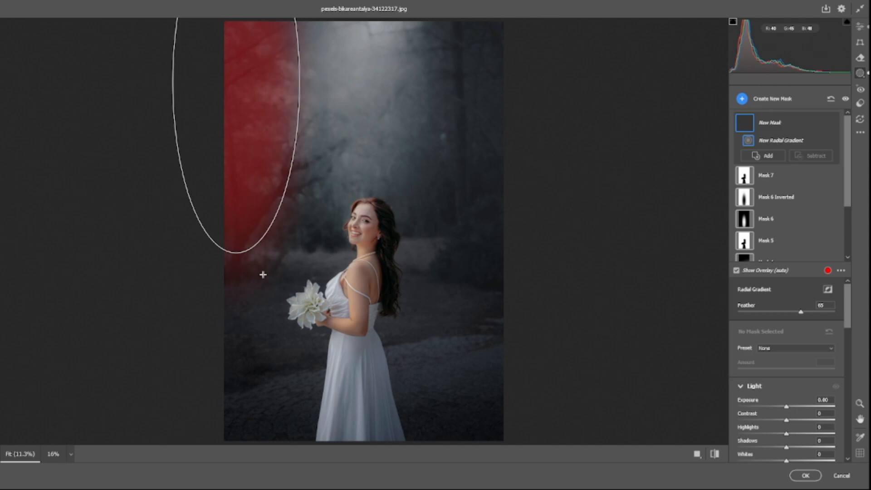
{"action": "left_click_drag", "start_coordinate": [250, 278], "coordinate": [352, 211]}
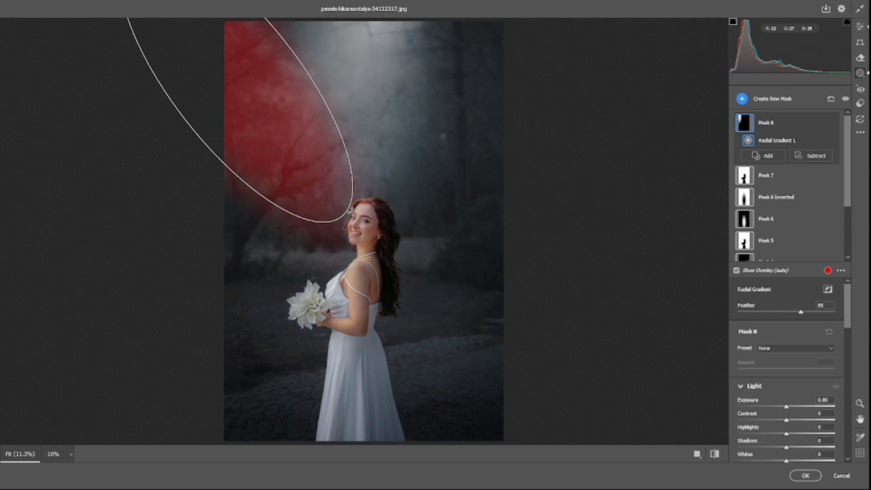
{"action": "left_click", "coordinate": [806, 156]}
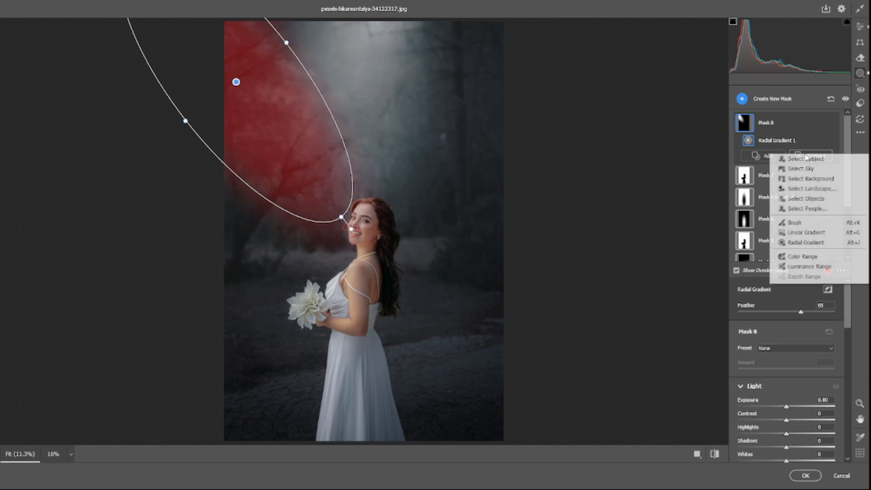
{"action": "left_click", "coordinate": [807, 158]}
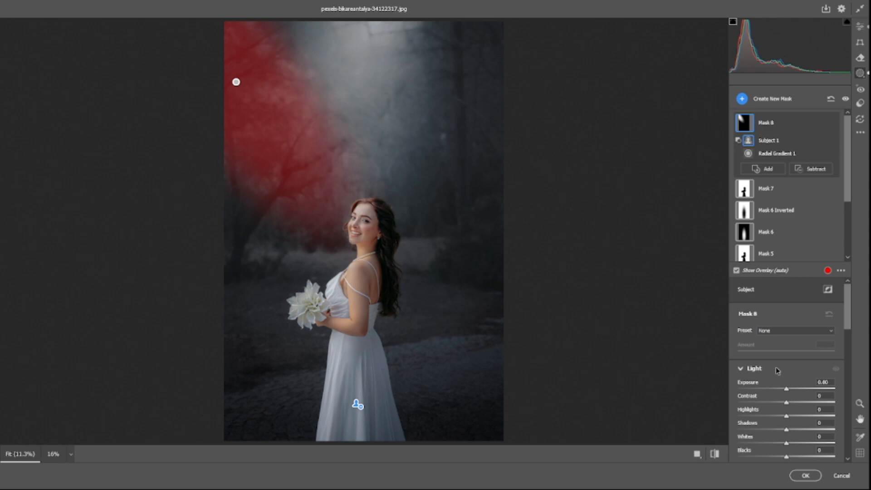
Step: Set Mask 8 to exposure +0.80, contrast +100, maximum temperature and saturation +14, and move its radial gradient inward toward the bride
{"action": "left_click_drag", "start_coordinate": [787, 389], "coordinate": [797, 390]}
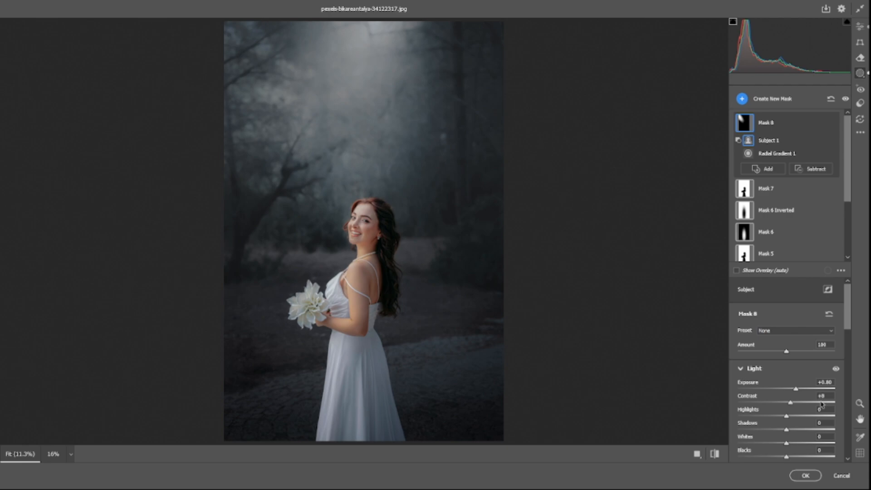
{"action": "left_click_drag", "start_coordinate": [786, 402], "coordinate": [869, 405]}
{"action": "scroll", "coordinate": [810, 410], "scroll_direction": "down", "scroll_amount": 3}
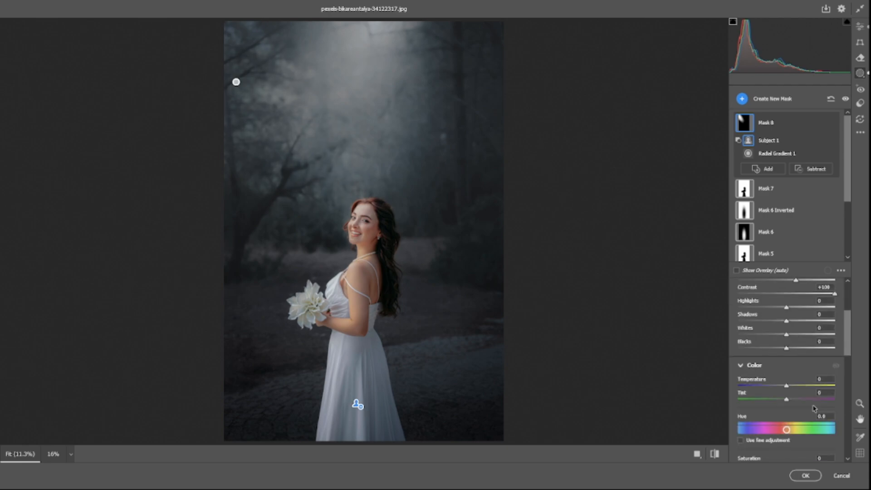
{"action": "left_click_drag", "start_coordinate": [786, 386], "coordinate": [851, 388]}
{"action": "scroll", "coordinate": [798, 412], "scroll_direction": "down", "scroll_amount": 3}
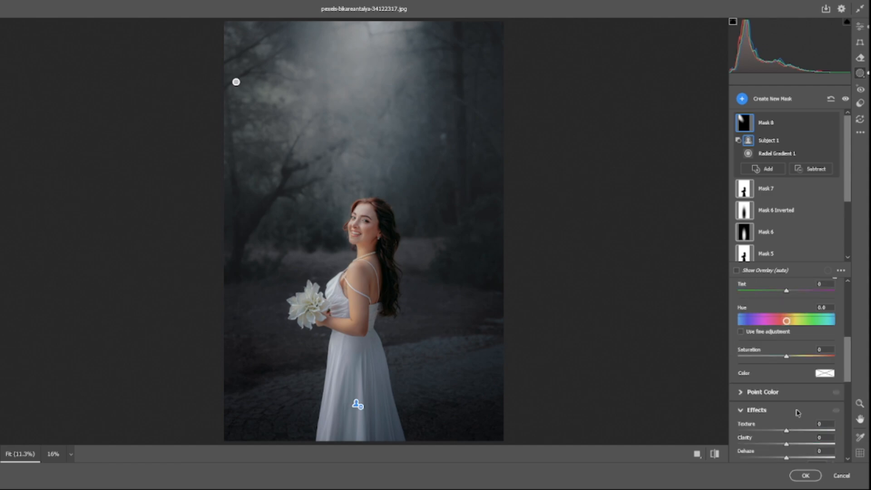
{"action": "mouse_move", "coordinate": [787, 356]}
{"action": "left_mouse_down"}
{"action": "mouse_move", "coordinate": [827, 357]}
{"action": "mouse_move", "coordinate": [792, 363]}
{"action": "left_mouse_up"}
{"action": "left_click", "coordinate": [236, 82]}
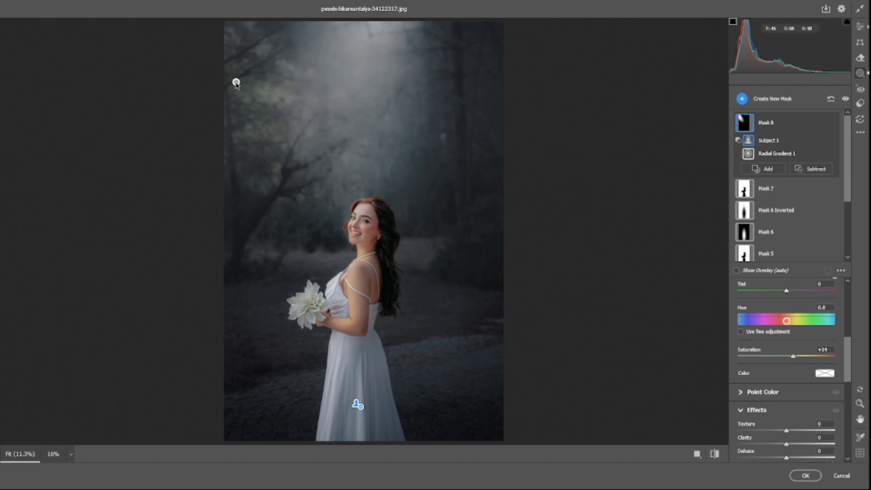
{"action": "left_click_drag", "start_coordinate": [236, 82], "coordinate": [271, 148]}
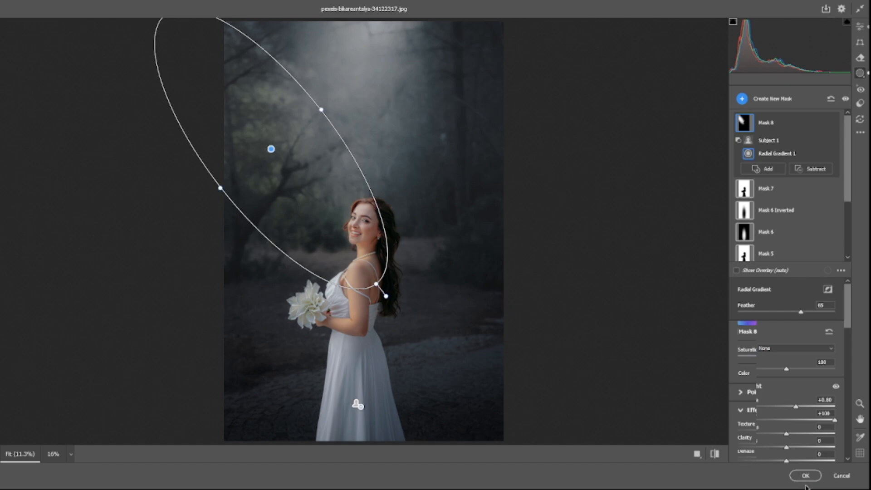
{"action": "left_click", "coordinate": [773, 98]}
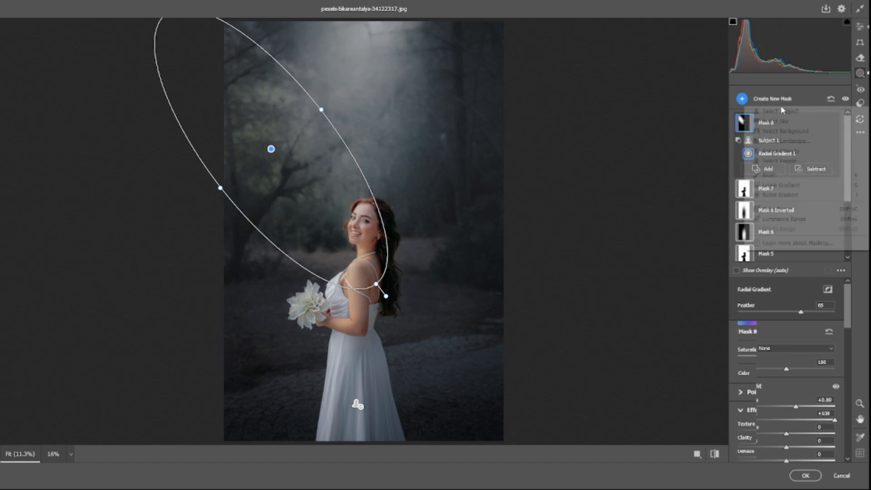
{"action": "left_click", "coordinate": [775, 123]}
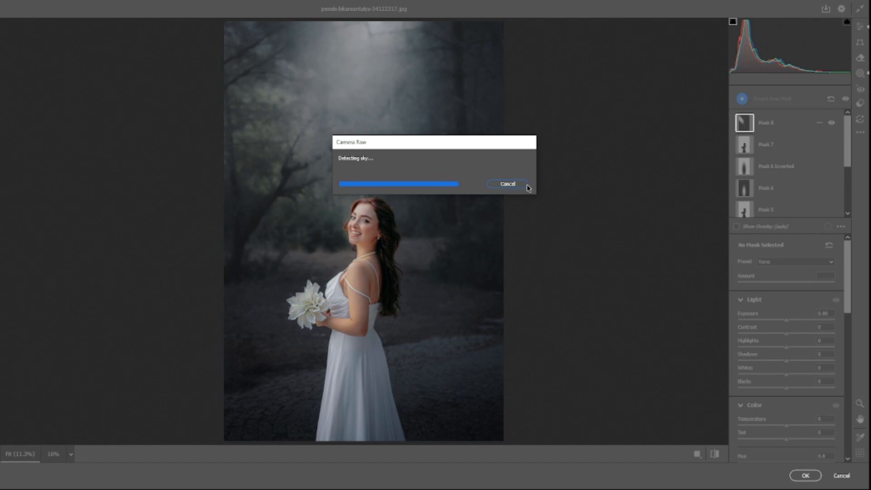
{"action": "left_click", "coordinate": [435, 199]}
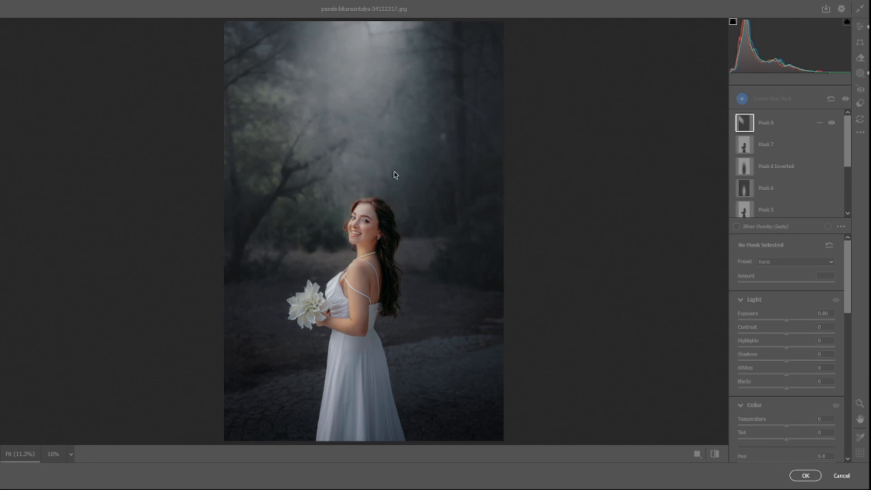
Step: Create a new mask that selects the background and set its exposure to -0.85 and contrast to -100
{"action": "left_click", "coordinate": [742, 98]}
{"action": "left_click", "coordinate": [766, 129]}
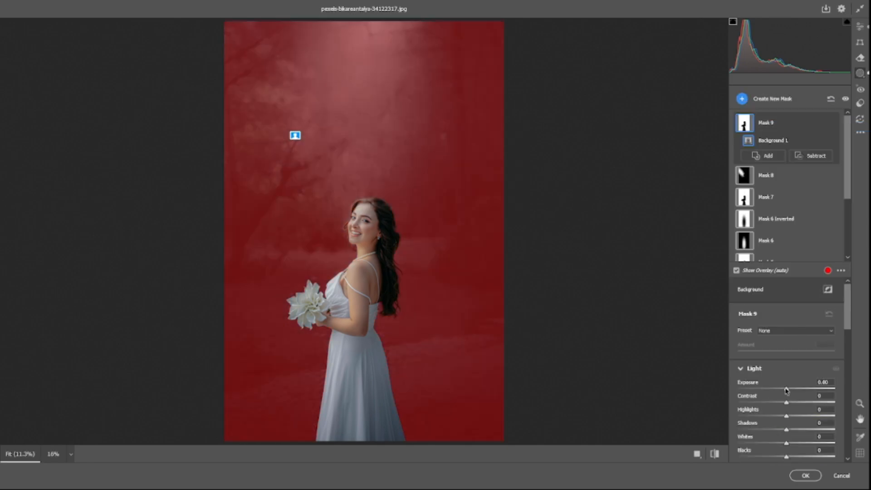
{"action": "left_click_drag", "start_coordinate": [787, 389], "coordinate": [776, 394]}
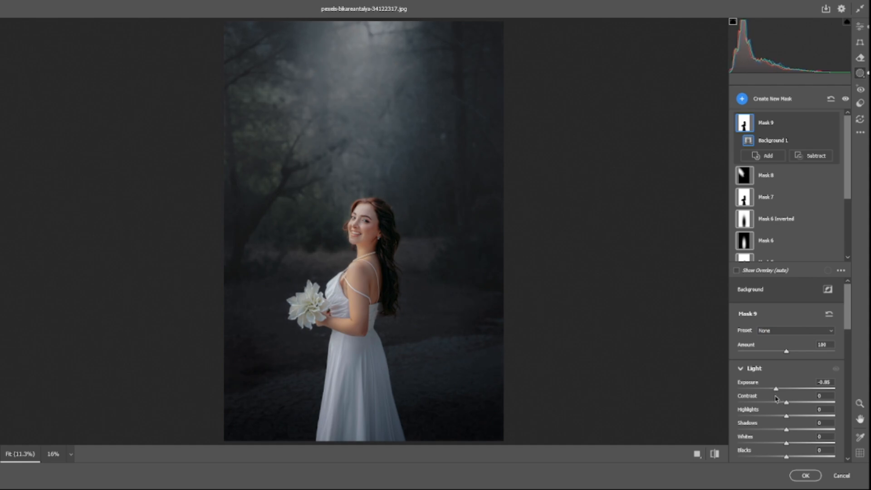
{"action": "left_click_drag", "start_coordinate": [786, 403], "coordinate": [714, 407]}
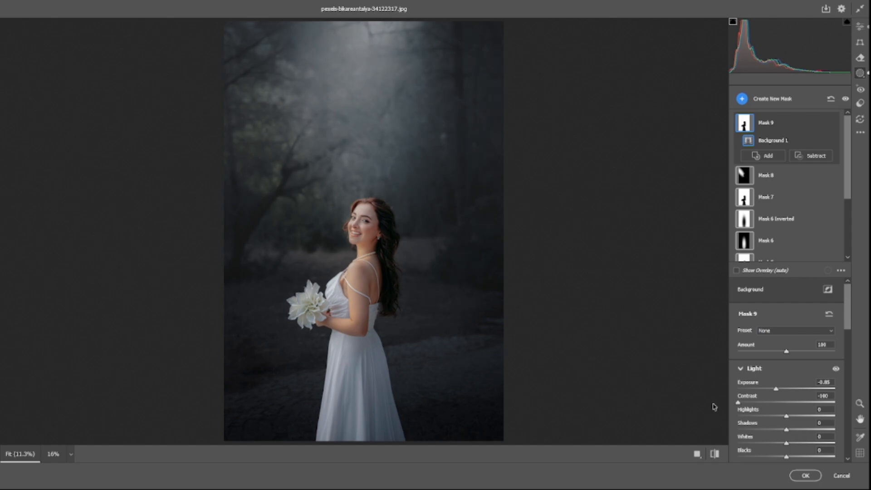
Step: Set Mask 9's highlights to +19, shadows to +26 and temperature to -27, and apply the Camera Raw grade to the layer
{"action": "mouse_move", "coordinate": [786, 416]}
{"action": "left_mouse_down"}
{"action": "mouse_move", "coordinate": [747, 418]}
{"action": "mouse_move", "coordinate": [825, 419]}
{"action": "mouse_move", "coordinate": [758, 418]}
{"action": "mouse_move", "coordinate": [795, 417]}
{"action": "left_mouse_up"}
{"action": "scroll", "coordinate": [794, 415], "scroll_direction": "down", "scroll_amount": 1}
{"action": "mouse_move", "coordinate": [787, 376]}
{"action": "left_mouse_down"}
{"action": "mouse_move", "coordinate": [812, 377]}
{"action": "mouse_move", "coordinate": [799, 379]}
{"action": "left_mouse_up"}
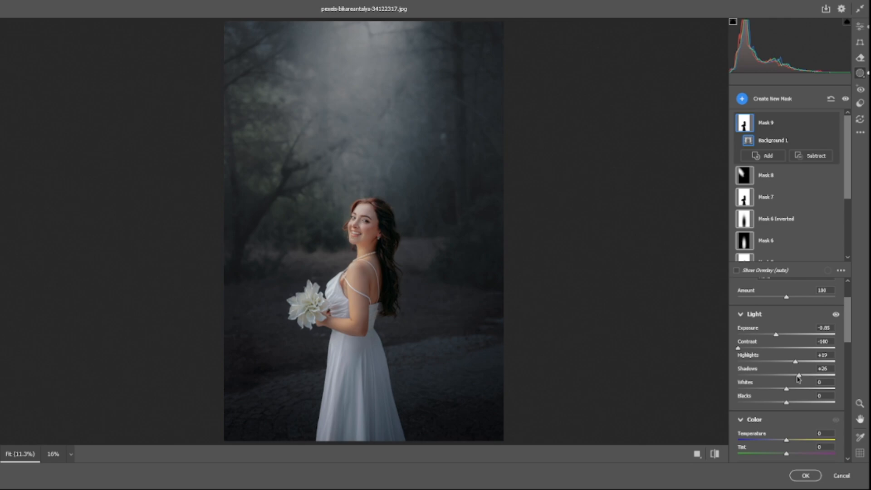
{"action": "left_click_drag", "start_coordinate": [787, 439], "coordinate": [775, 440]}
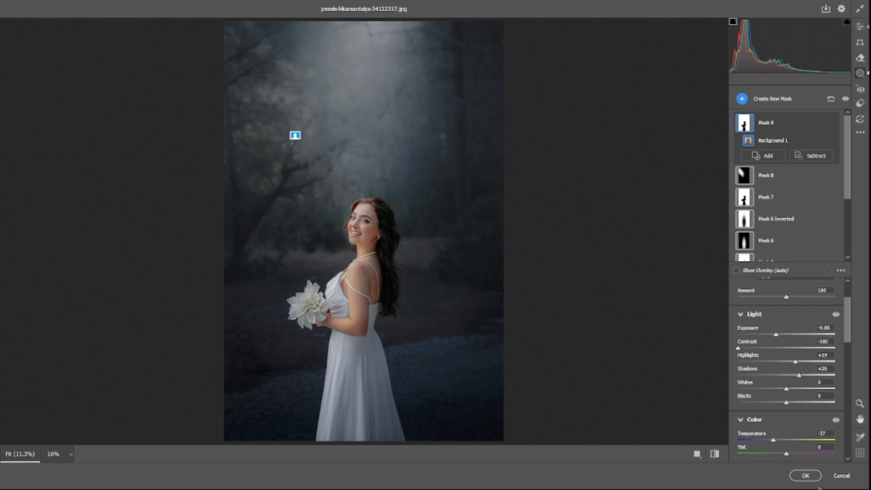
{"action": "left_click", "coordinate": [805, 475]}
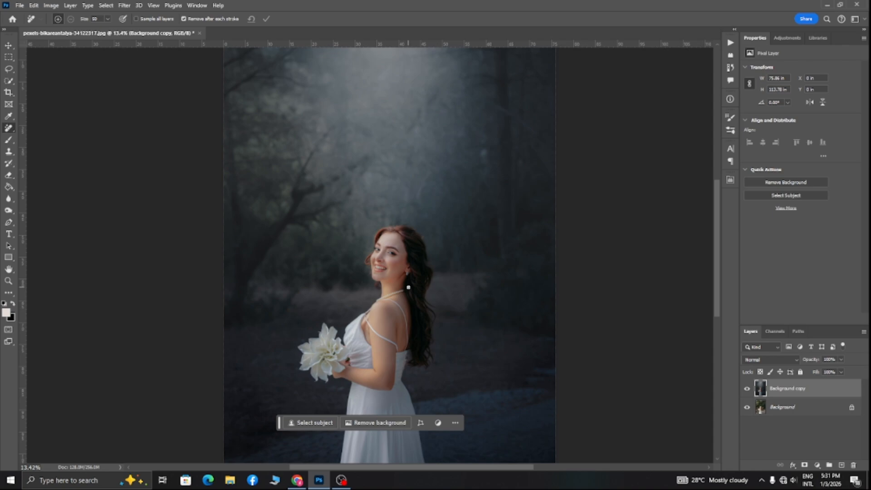
Step: Examine the graded portrait up close and in full, and compare it with the original Background layer shown alone
{"action": "scroll", "coordinate": [408, 287], "scroll_direction": "down", "scroll_amount": 7}
{"action": "scroll", "coordinate": [293, 213], "scroll_direction": "up", "scroll_amount": 5}
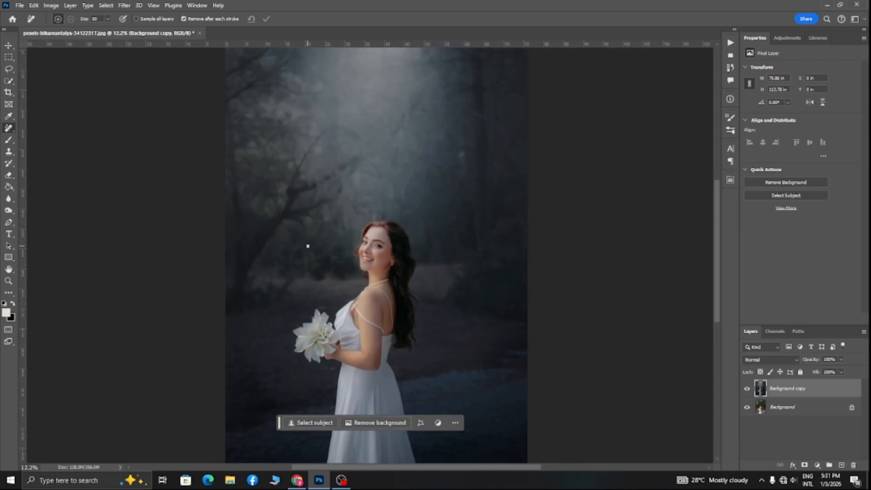
{"action": "scroll", "coordinate": [307, 246], "scroll_direction": "down", "scroll_amount": 1}
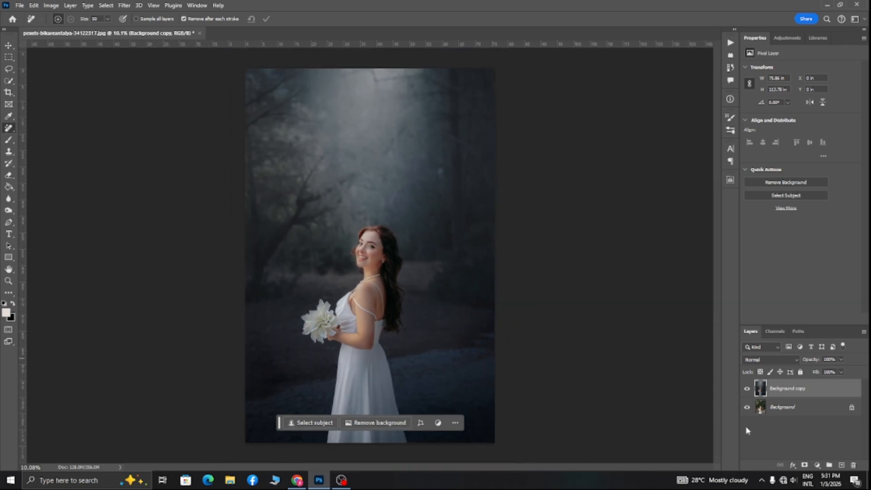
{"action": "left_click", "coordinate": [747, 408], "text": "alt"}
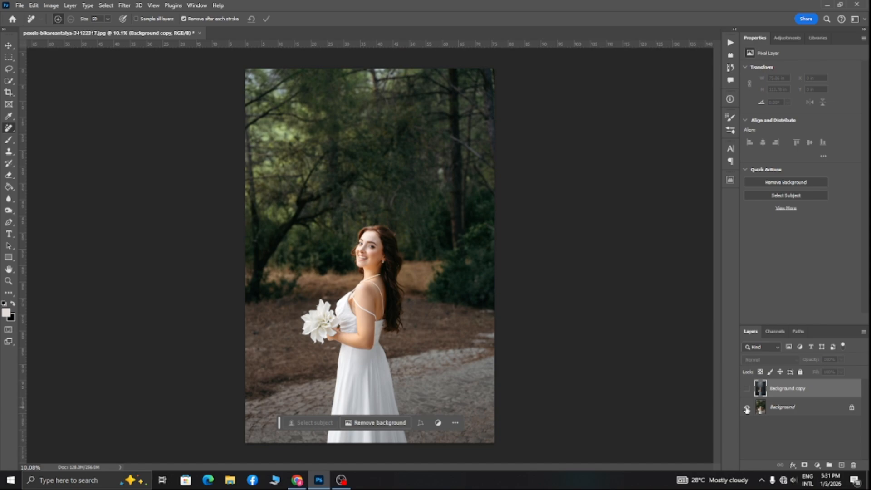
{"action": "left_click", "coordinate": [747, 408], "text": "alt"}
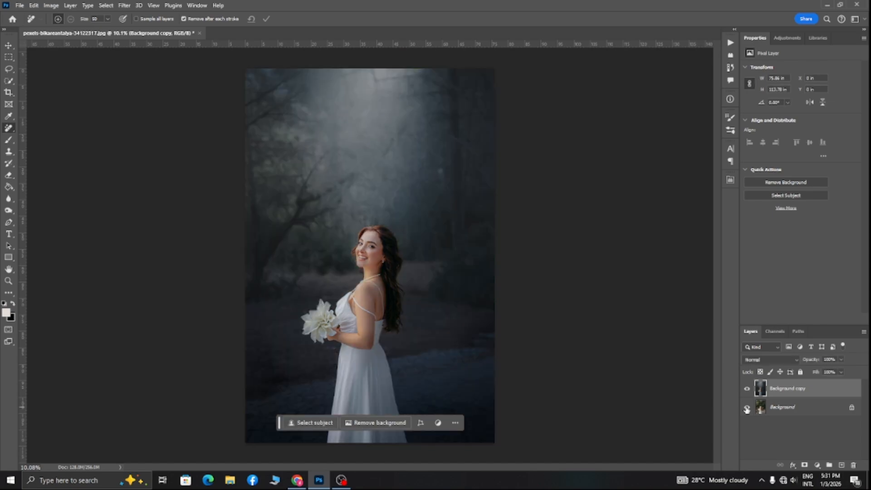
{"action": "left_click", "coordinate": [746, 408], "text": "alt"}
{"action": "left_click", "coordinate": [747, 408], "text": "alt"}
{"action": "scroll", "coordinate": [395, 262], "scroll_direction": "down", "scroll_amount": 5}
{"action": "scroll", "coordinate": [395, 262], "scroll_direction": "up", "scroll_amount": 5}
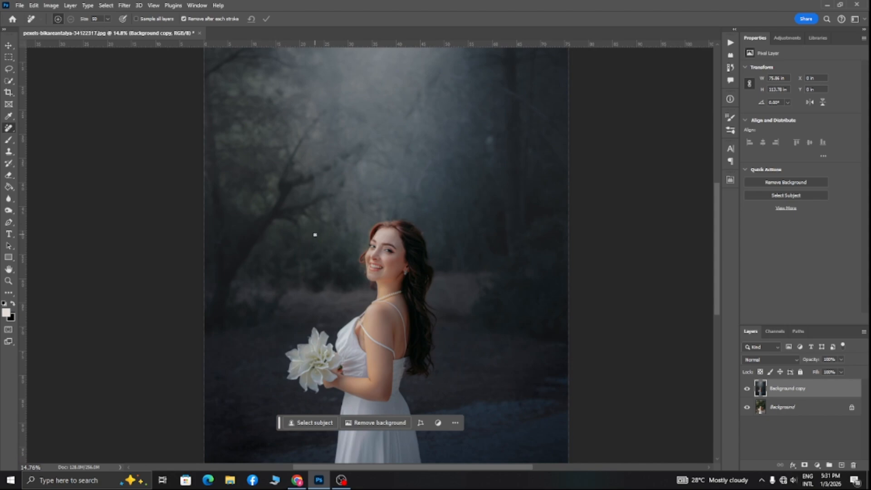
{"action": "scroll", "coordinate": [315, 235], "scroll_direction": "down", "scroll_amount": 2}
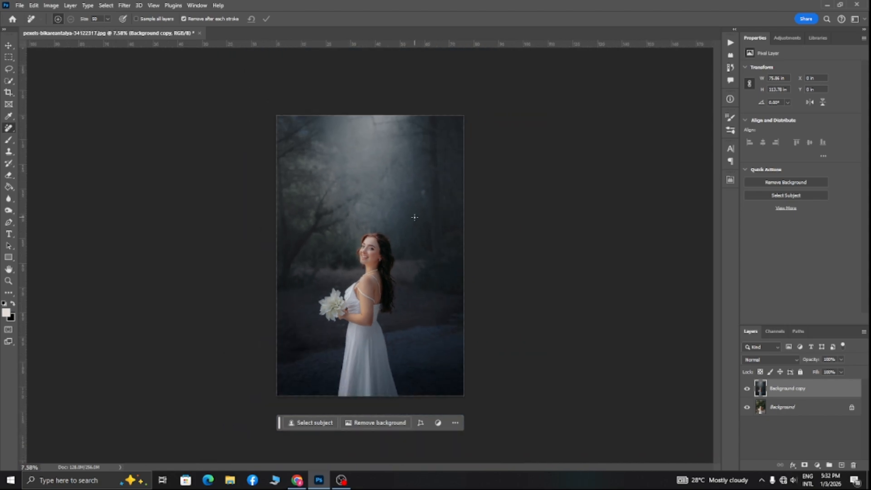
{"action": "scroll", "coordinate": [414, 217], "scroll_direction": "up", "scroll_amount": 2}
{"action": "scroll", "coordinate": [416, 218], "scroll_direction": "down", "scroll_amount": 3}
{"action": "scroll", "coordinate": [418, 220], "scroll_direction": "up", "scroll_amount": 3}
{"action": "scroll", "coordinate": [415, 222], "scroll_direction": "down", "scroll_amount": 2}
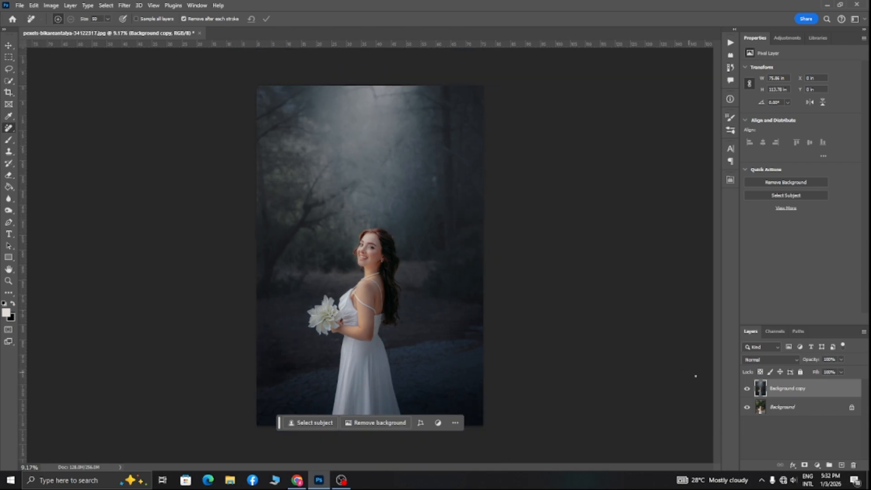
{"action": "left_click", "coordinate": [747, 407], "text": "alt"}
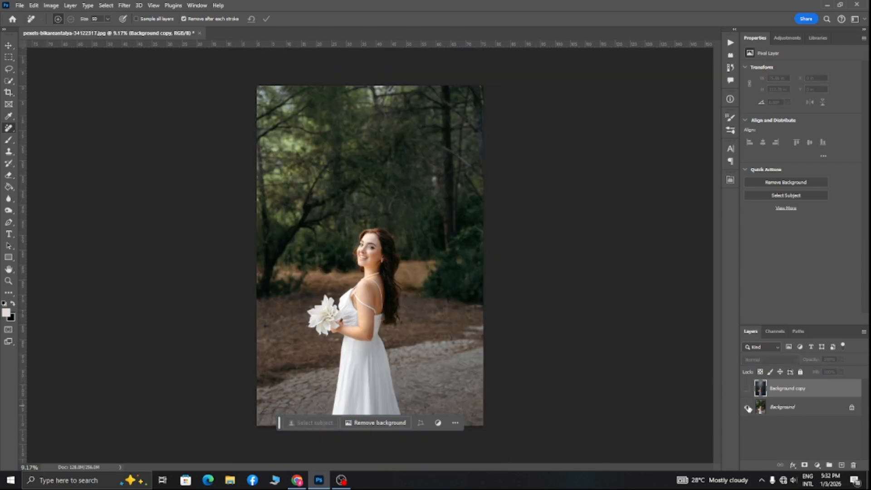
{"action": "left_click", "coordinate": [747, 408], "text": "alt"}
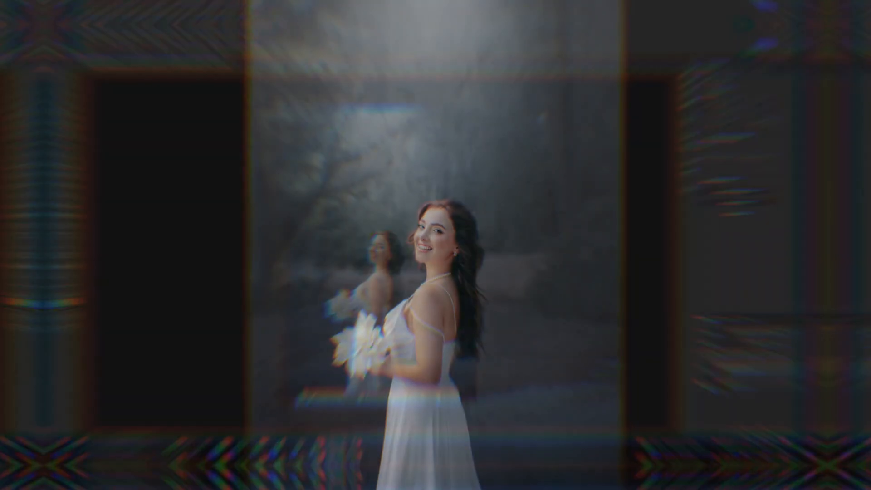